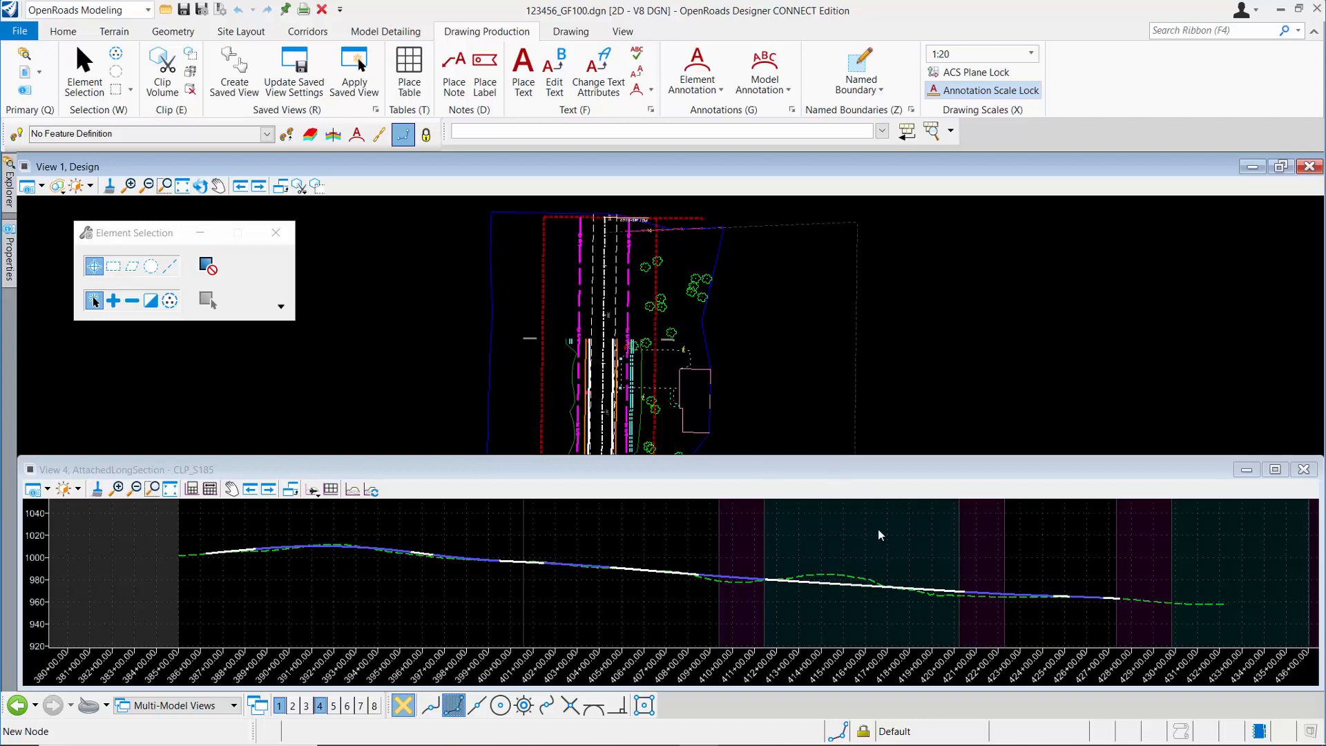
Start placing a civil profile named boundary using the Profile Only drawing seed and a 1:20 detail scale.
{"action": "left_click", "coordinate": [876, 470]}
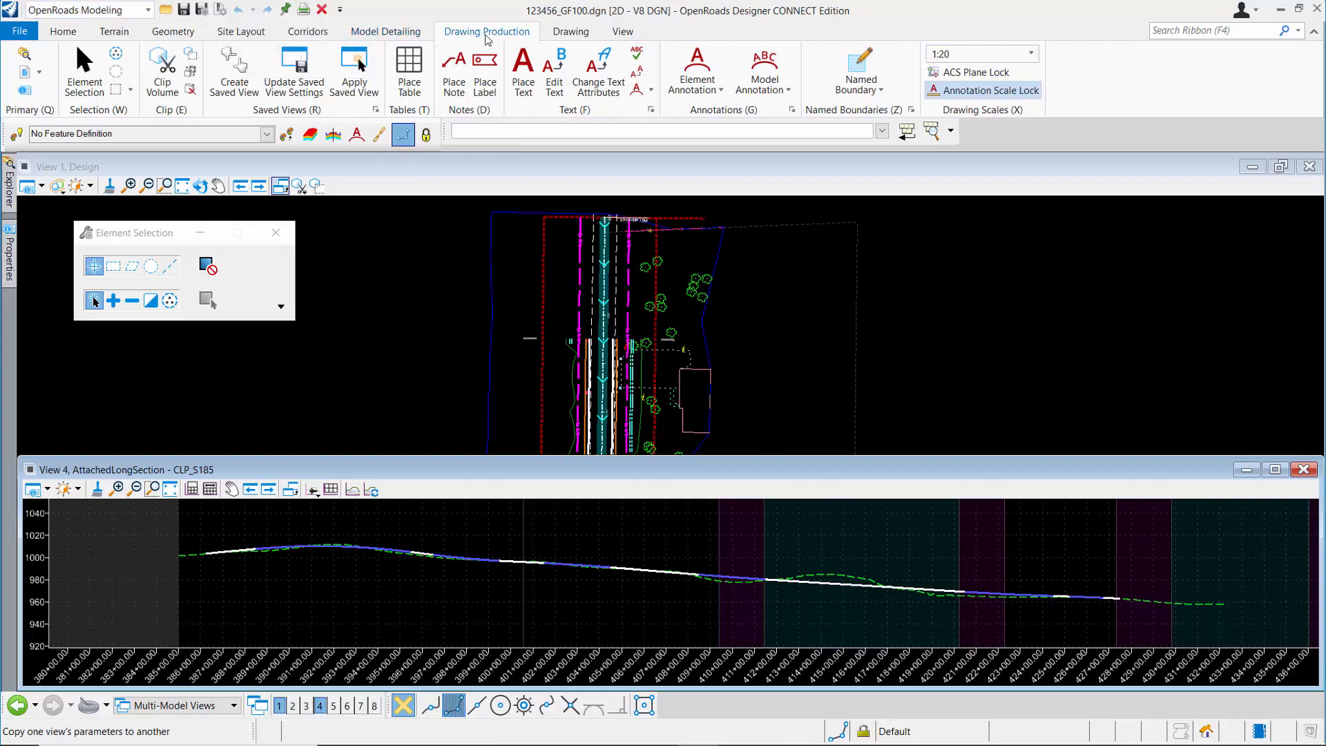
{"action": "left_click", "coordinate": [861, 64]}
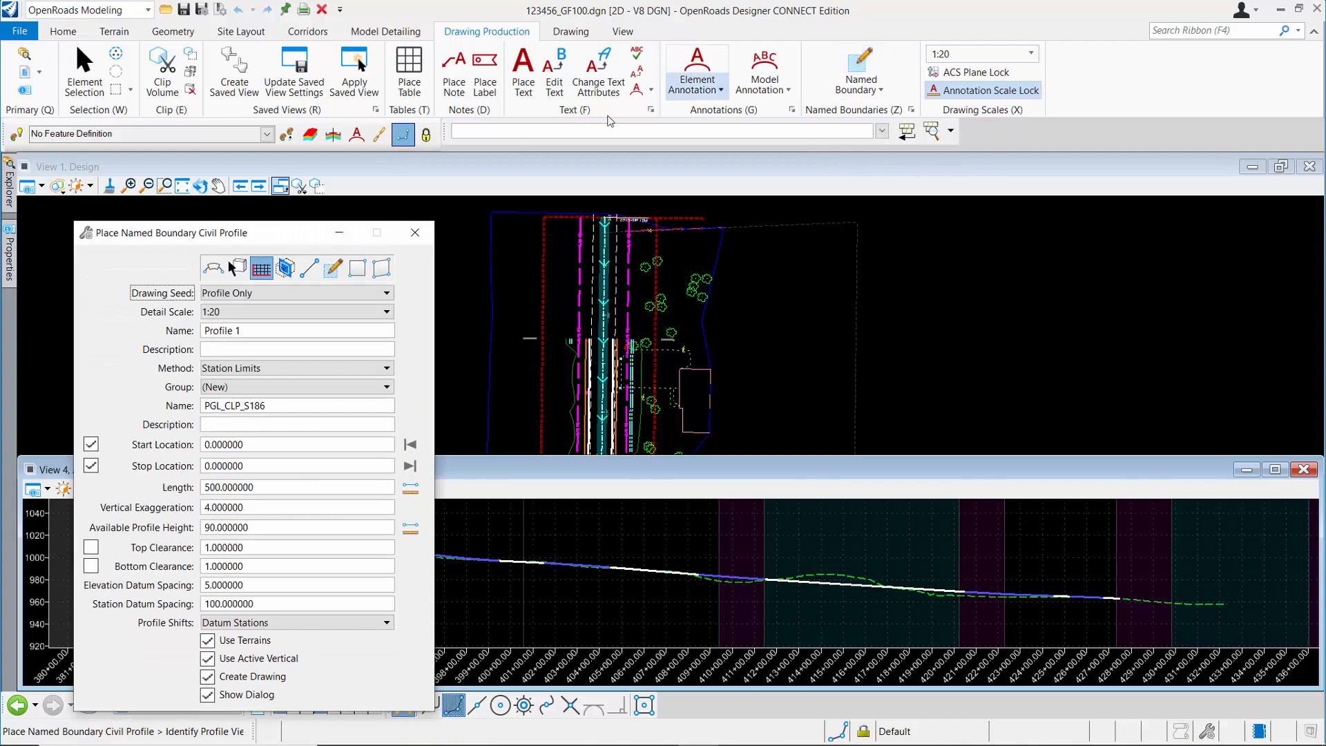
{"action": "left_click_drag", "start_coordinate": [289, 225], "coordinate": [375, 100]}
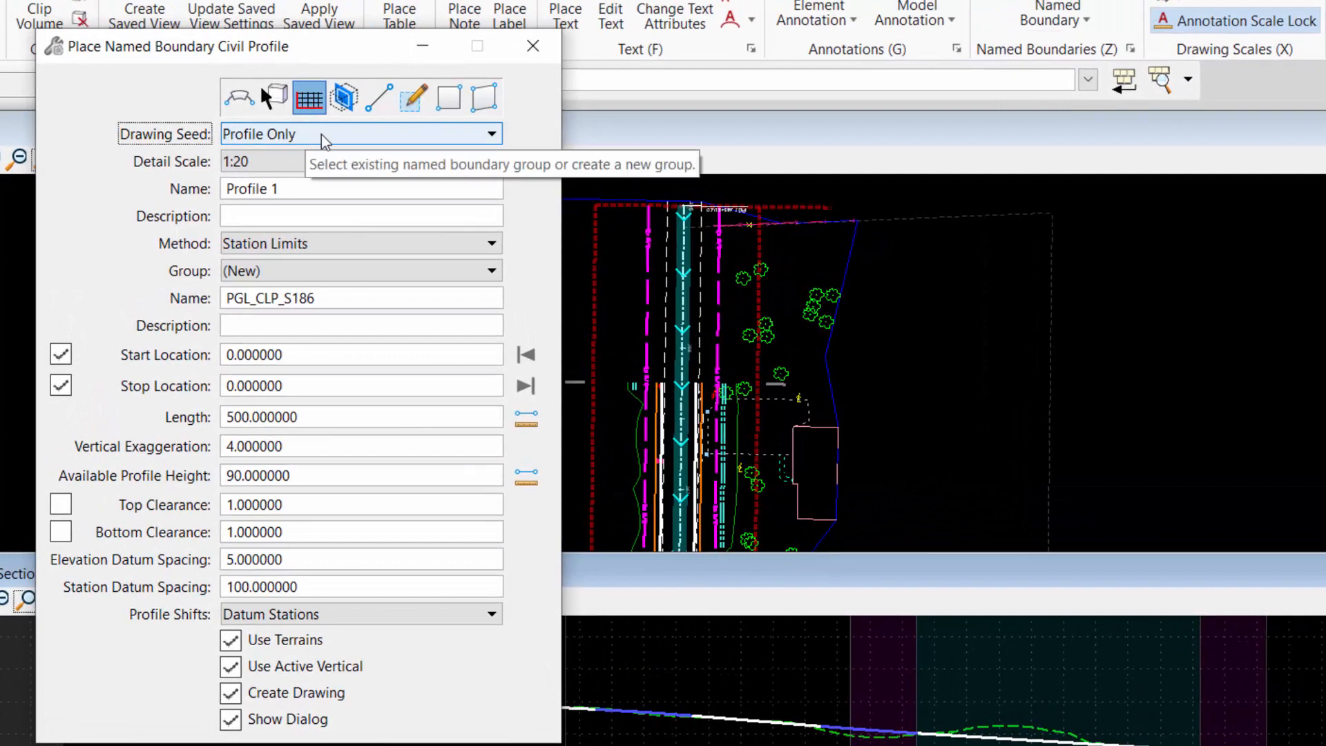
{"action": "left_click", "coordinate": [321, 134]}
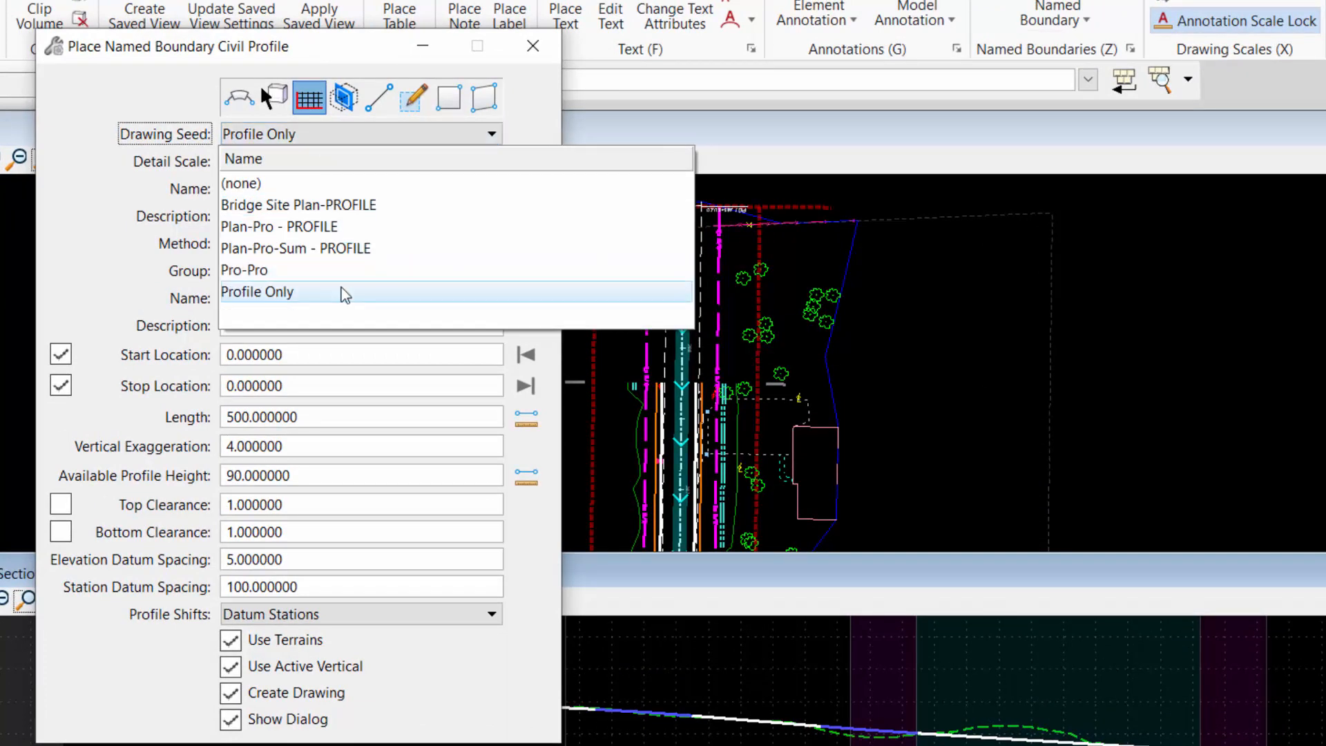
{"action": "left_click", "coordinate": [282, 291]}
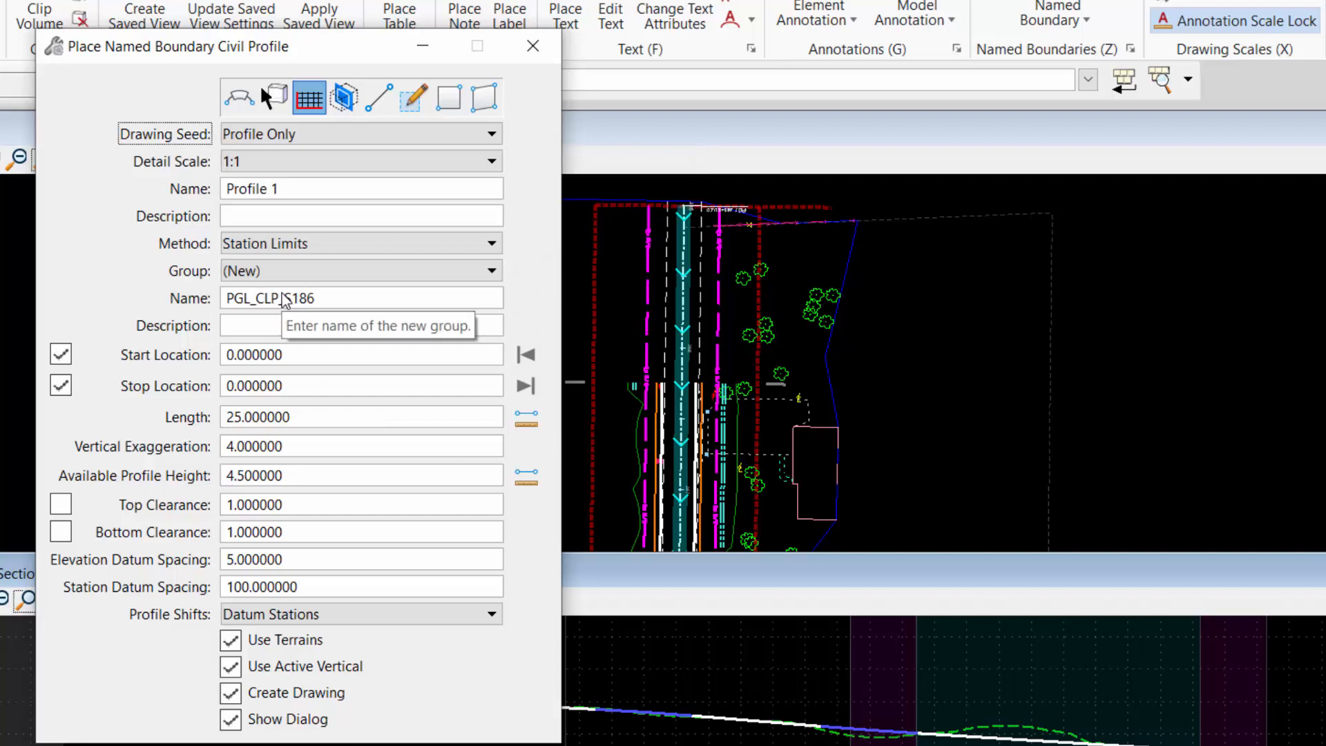
{"action": "left_click", "coordinate": [370, 160]}
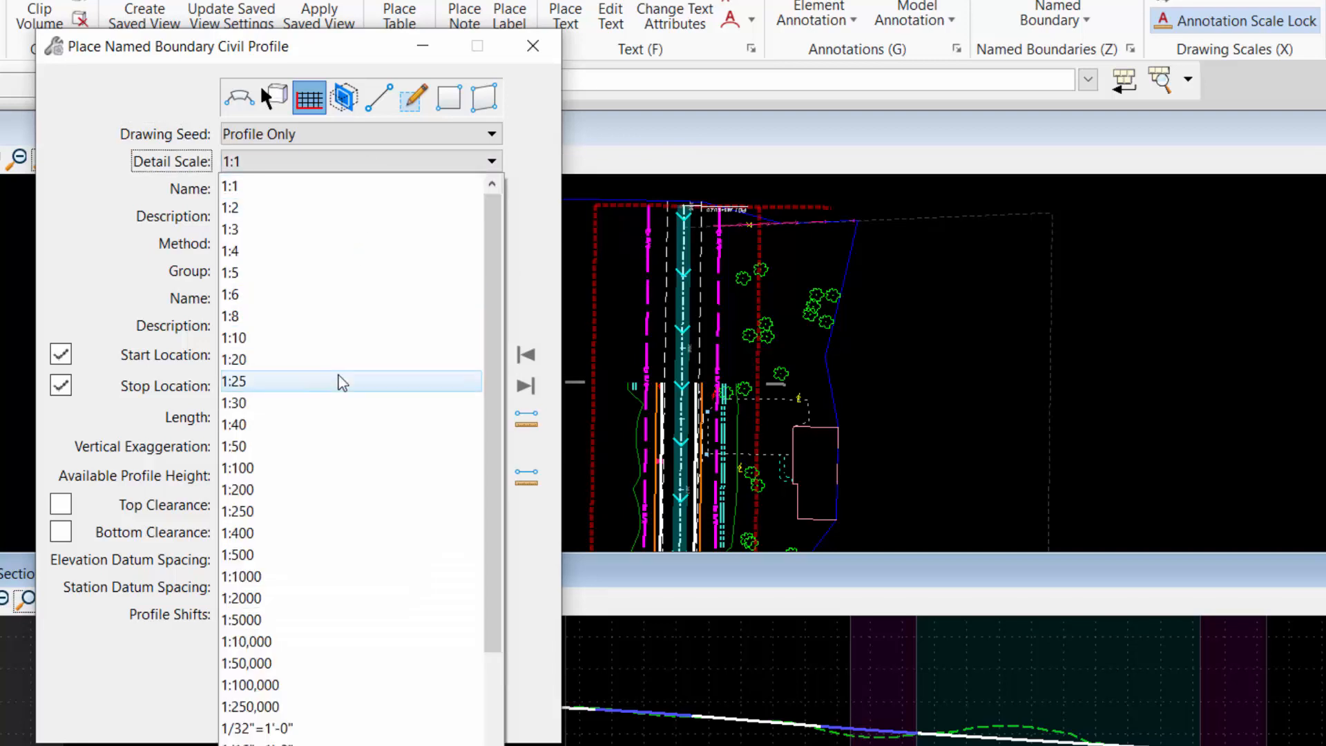
{"action": "left_click", "coordinate": [336, 360]}
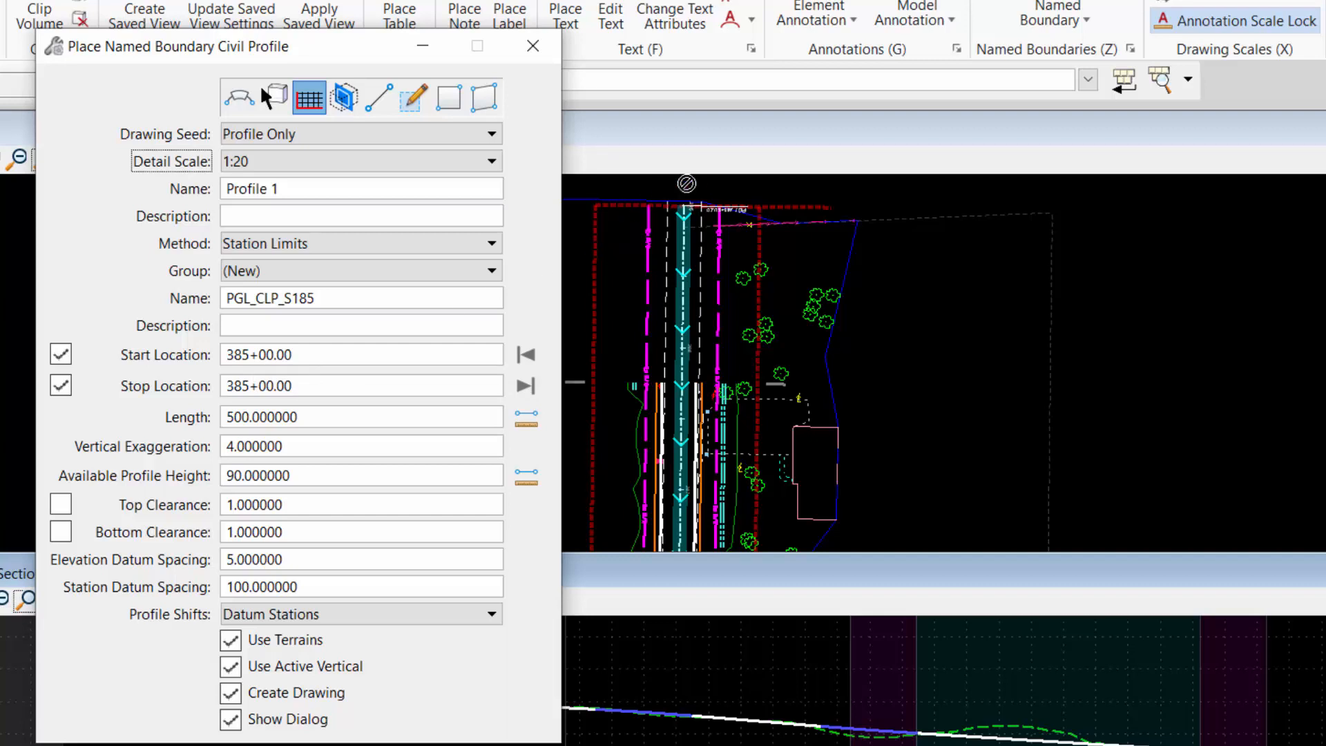
Set the boundary stop location to 430+00 and accept the row of profile boundaries along the CLP_S185 profile.
{"action": "left_click_drag", "start_coordinate": [299, 388], "coordinate": [186, 373]}
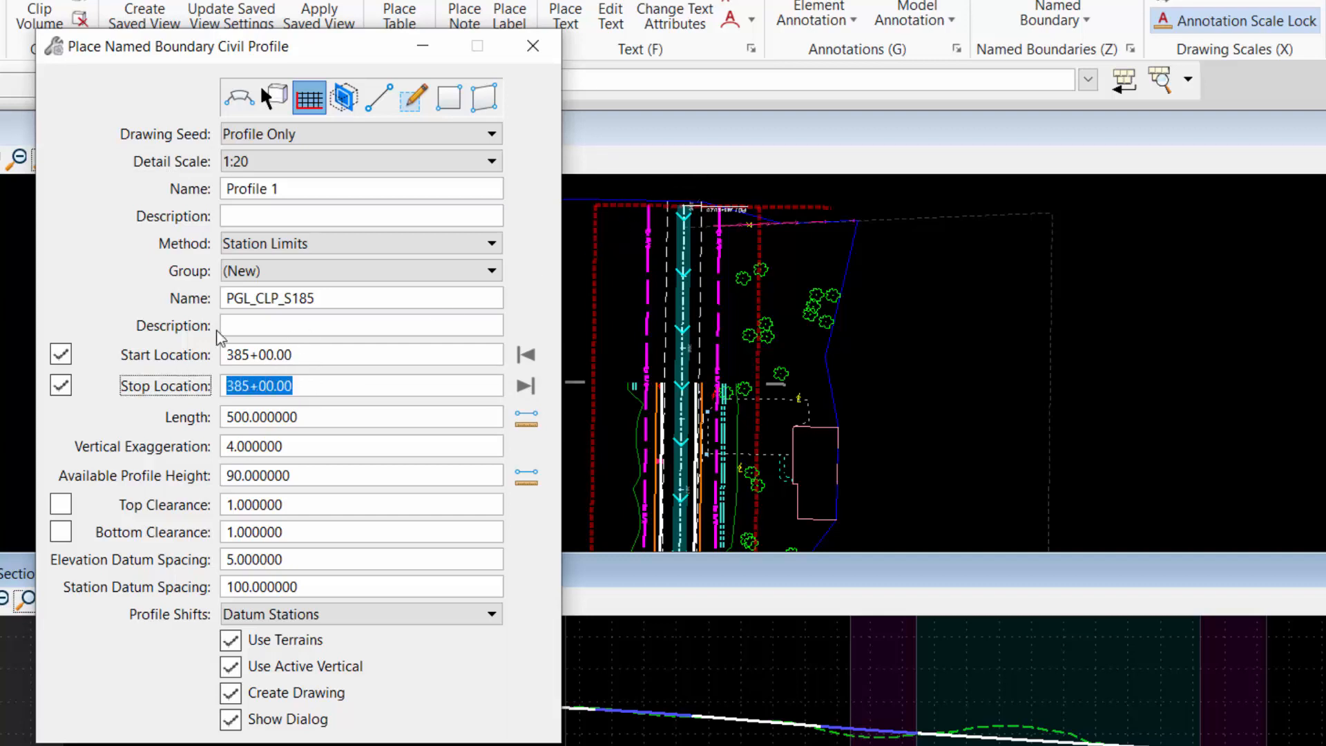
{"action": "type", "text": "430+00"}
{"action": "key", "text": "Tab"}
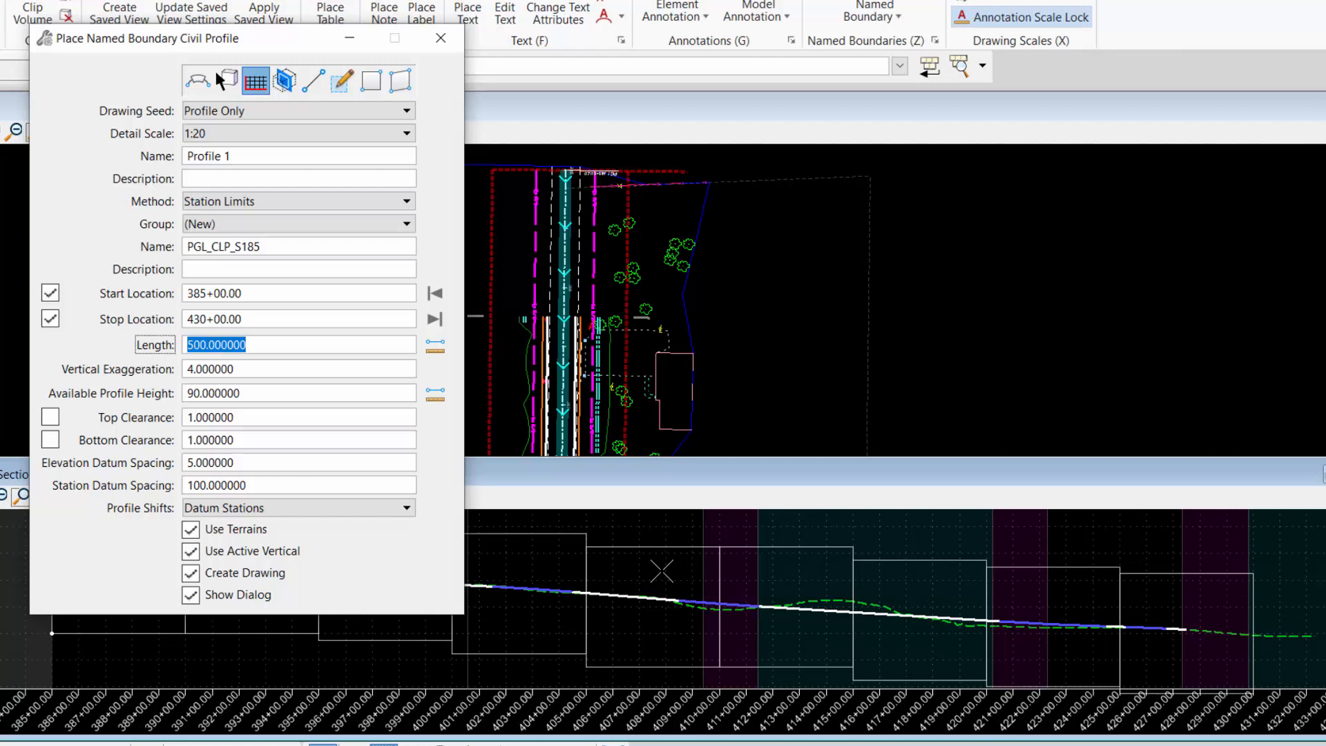
{"action": "left_click", "coordinate": [661, 571]}
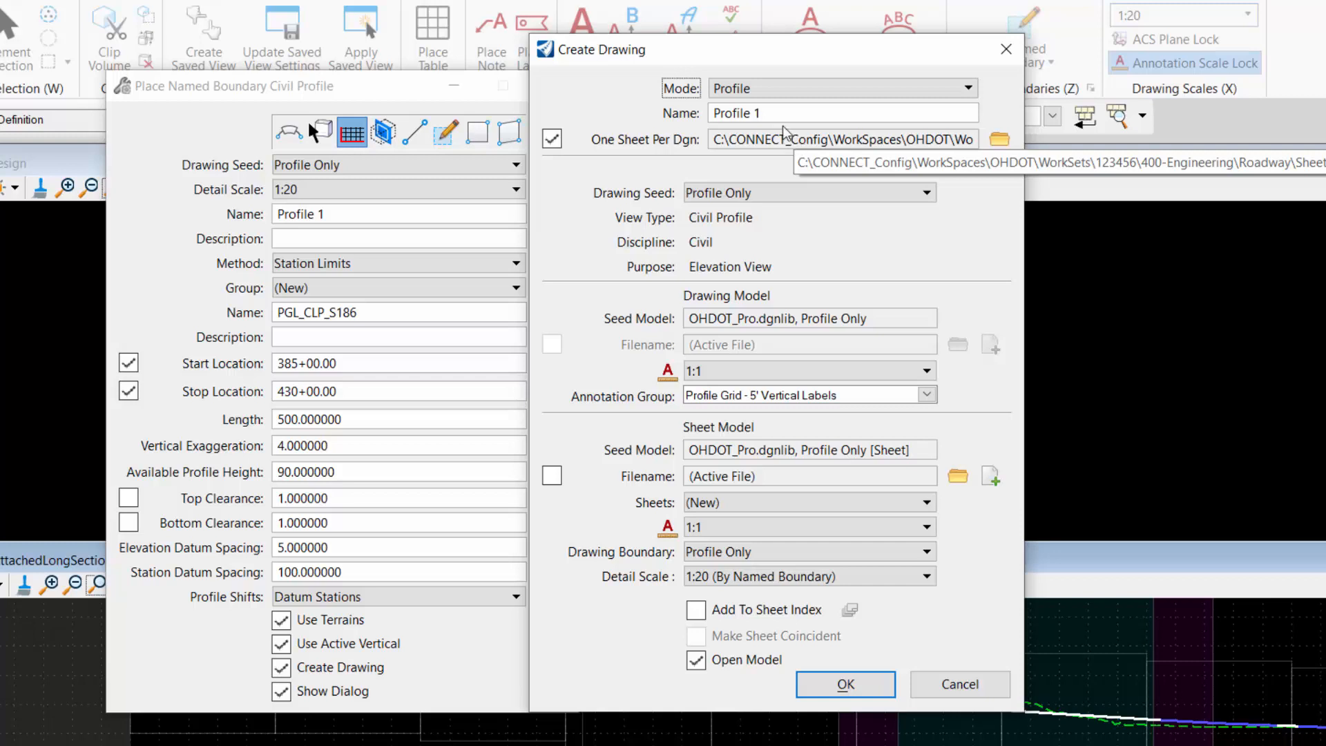
Create the profile sheets with the name 123456_GF101 and a drawing model annotation scale of 1:20.
{"action": "key", "text": "Tab"}
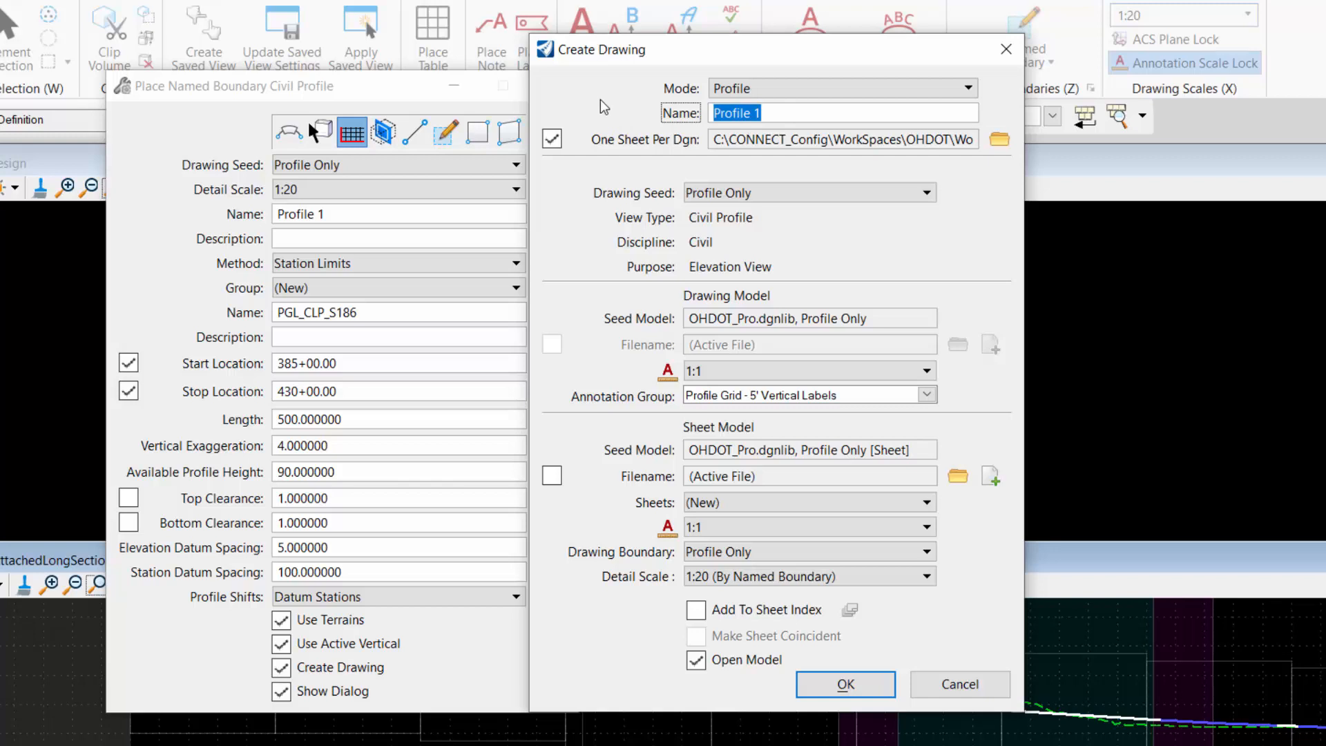
{"action": "type", "text": "123456_GF"}
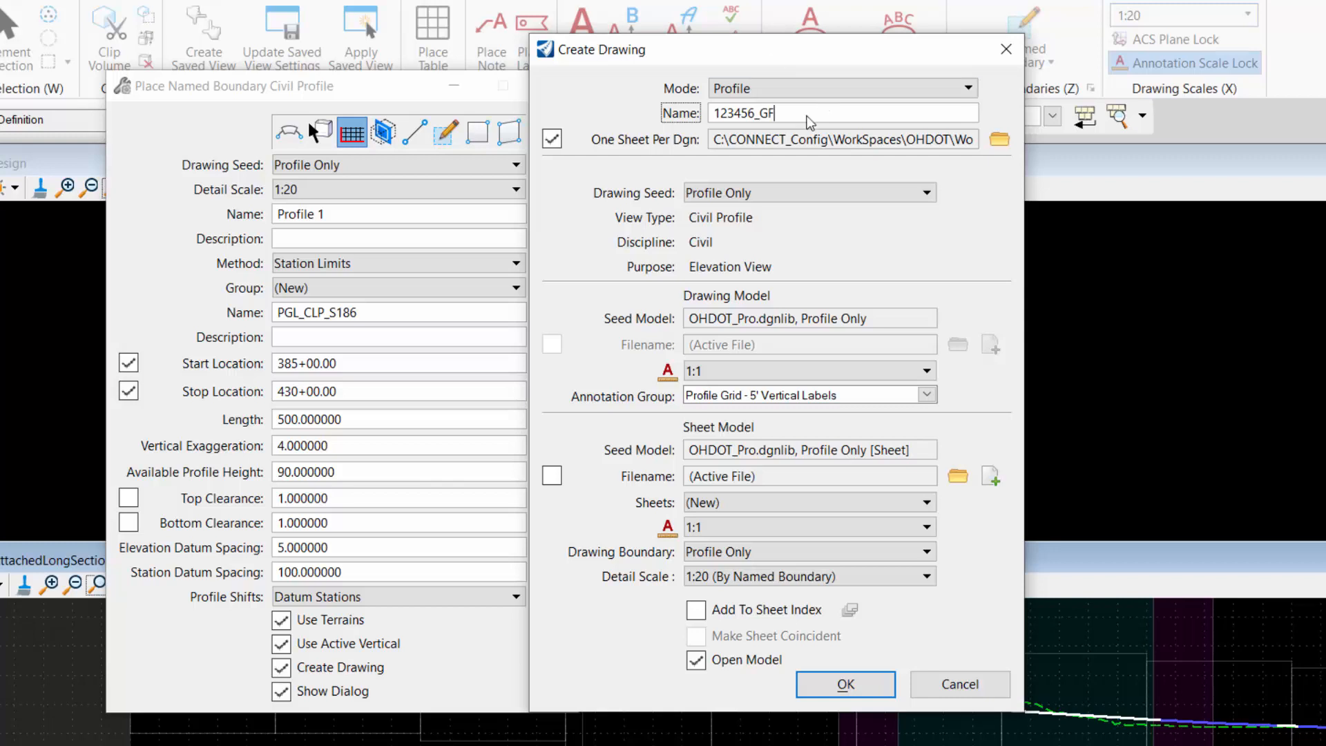
{"action": "type", "text": "101"}
{"action": "left_click", "coordinate": [706, 375]}
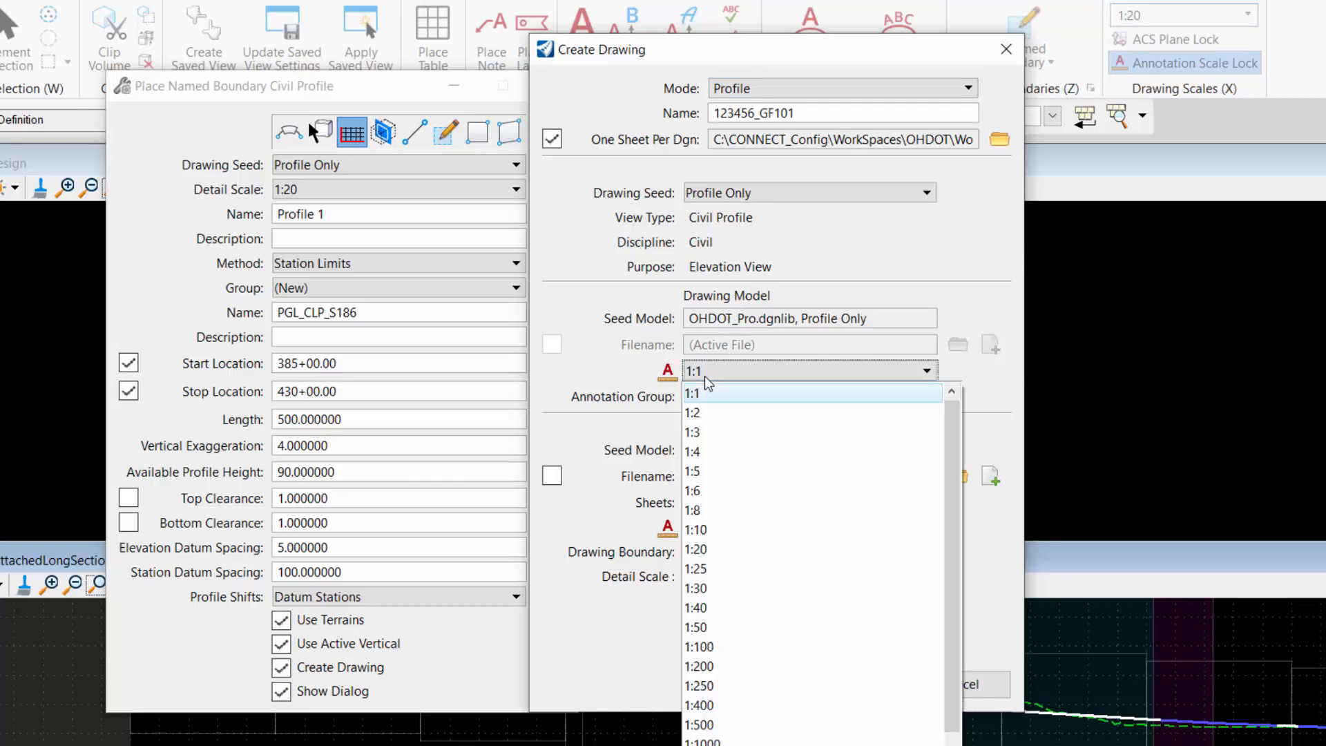
{"action": "left_click", "coordinate": [713, 549]}
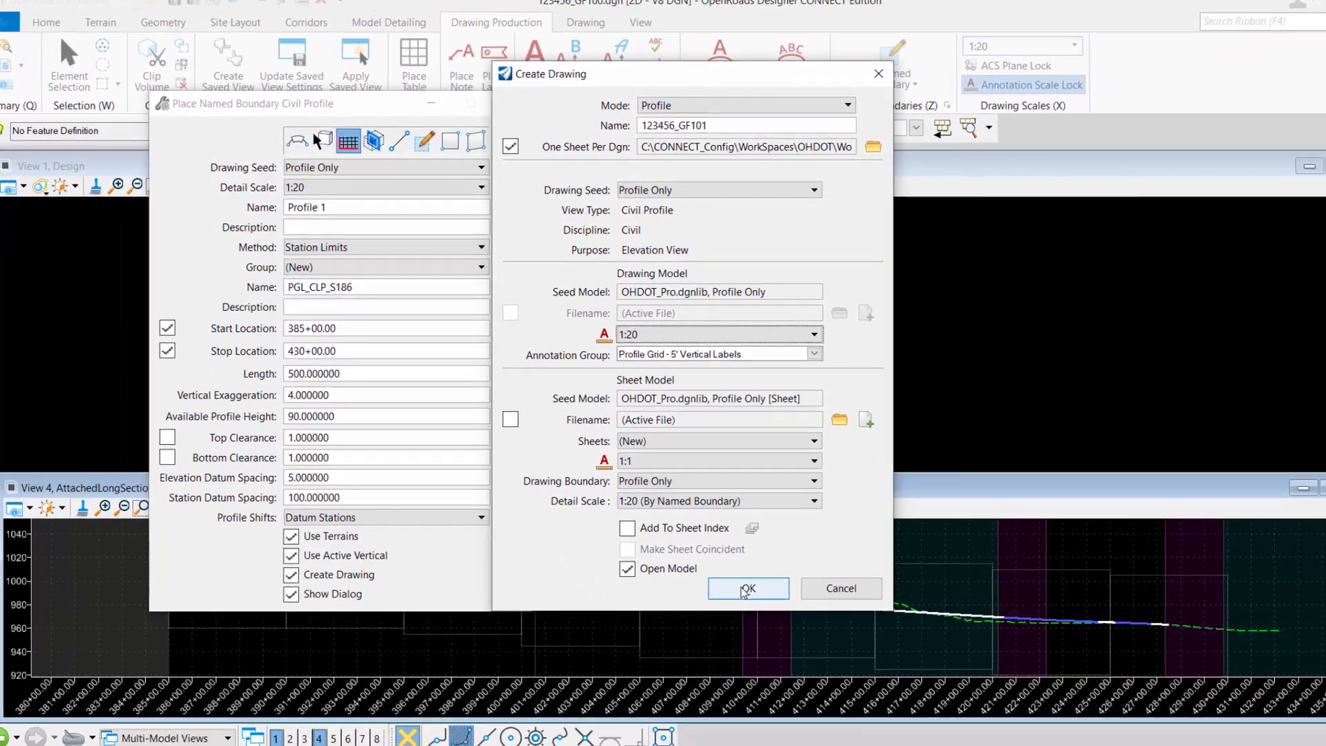
{"action": "left_click", "coordinate": [746, 588]}
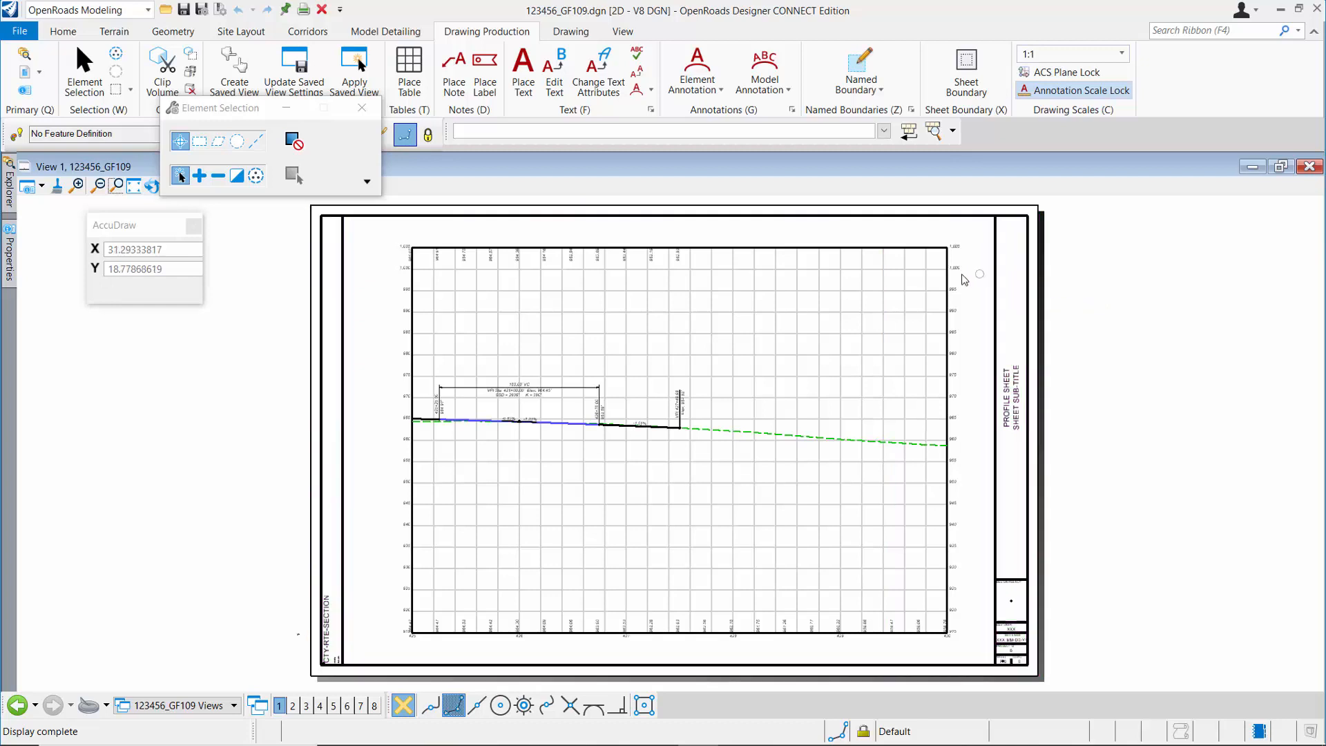
Switch from the last created profile sheet to its drawing model.
{"action": "left_click", "coordinate": [194, 706]}
{"action": "left_click", "coordinate": [221, 655]}
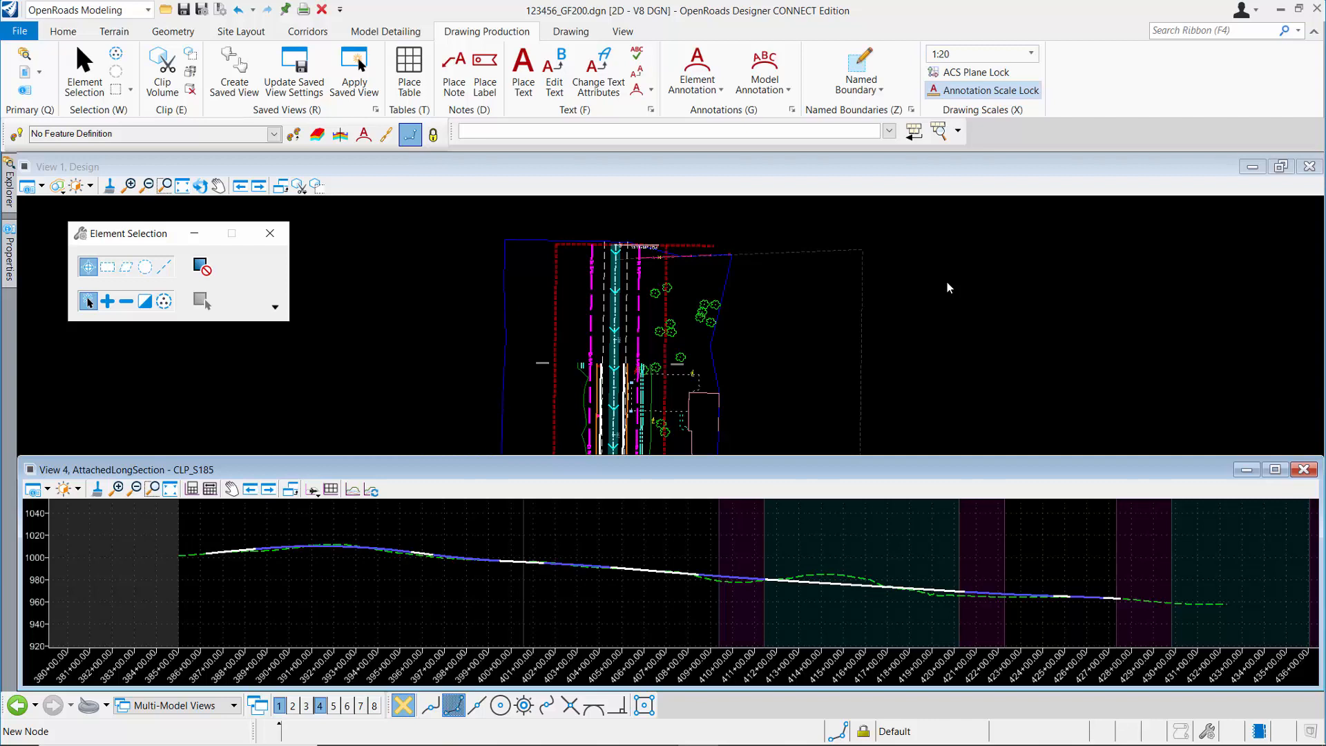
Start a civil profile named boundary in 123456_GF200 using the Pro-Pro drawing seed and a 1:20 detail scale.
{"action": "left_click", "coordinate": [855, 69]}
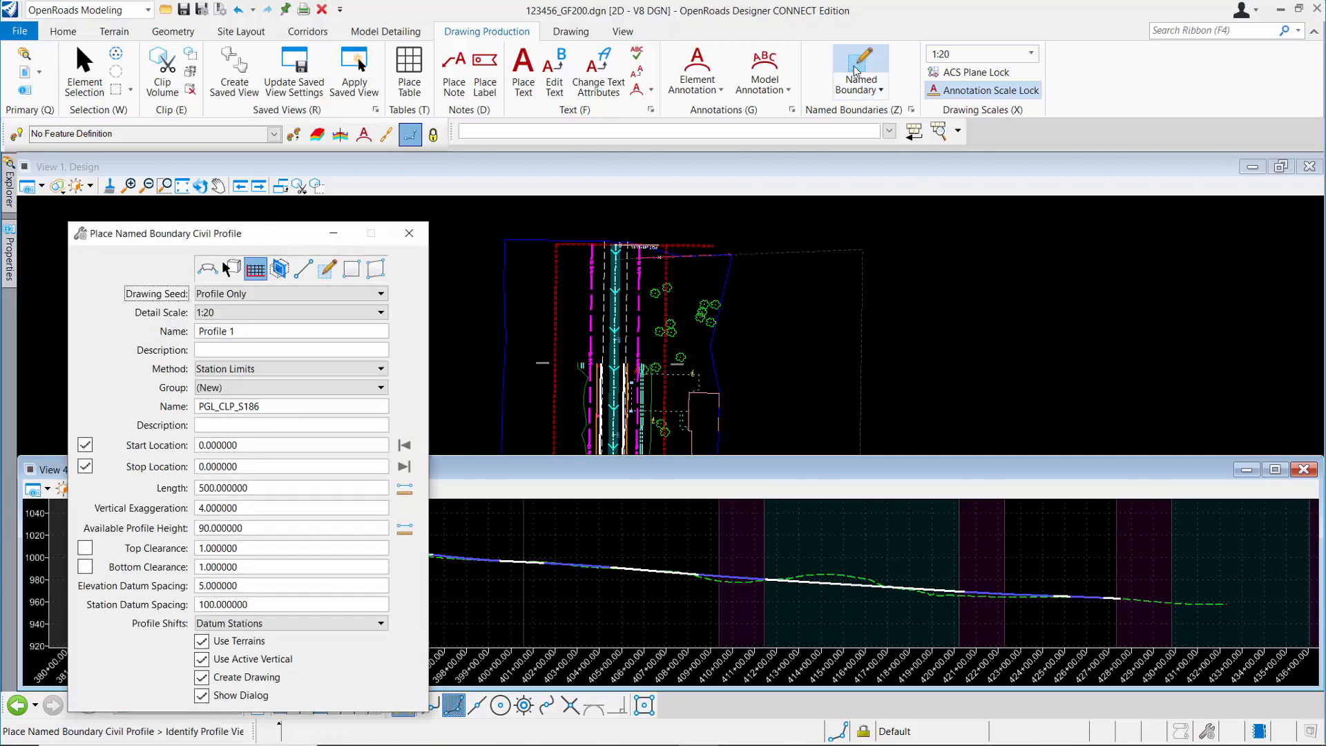
{"action": "left_click_drag", "start_coordinate": [207, 233], "coordinate": [238, 114]}
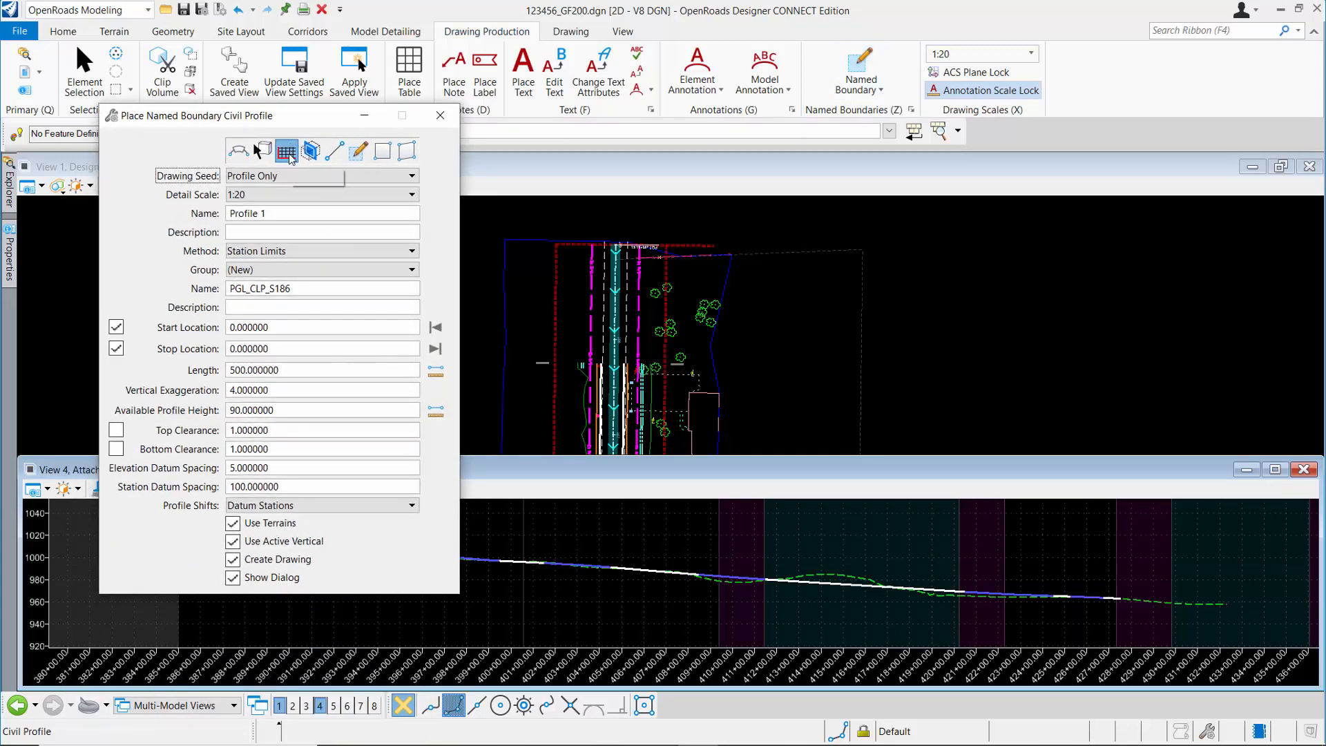
{"action": "left_click", "coordinate": [304, 177]}
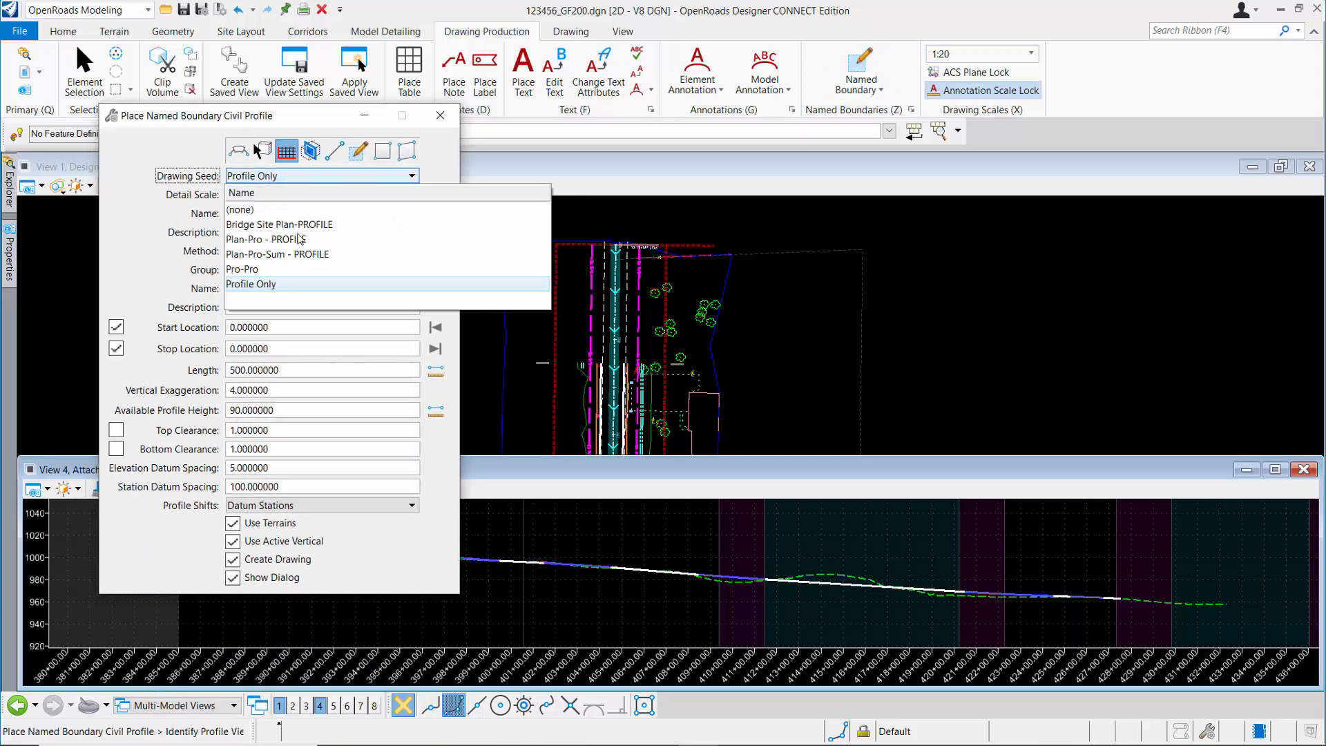
{"action": "left_click", "coordinate": [279, 270]}
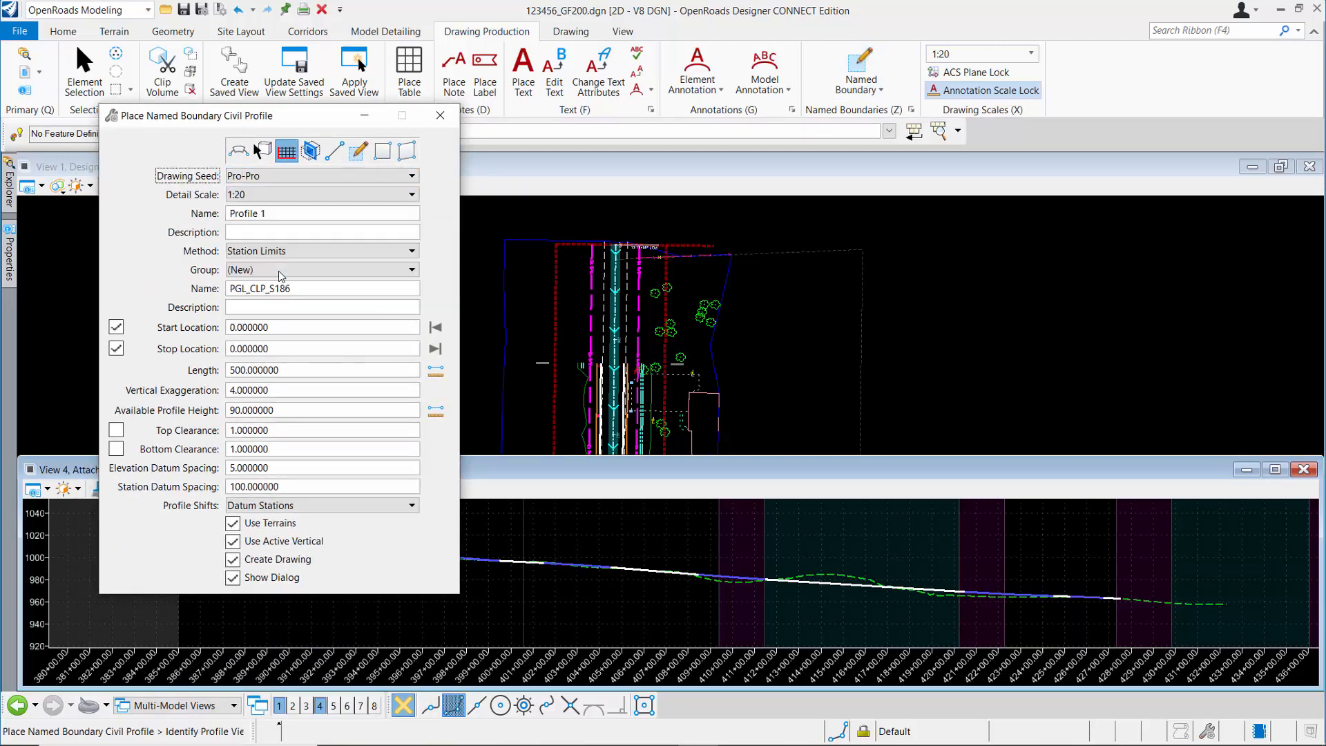
{"action": "left_click", "coordinate": [271, 193]}
{"action": "left_click", "coordinate": [268, 332]}
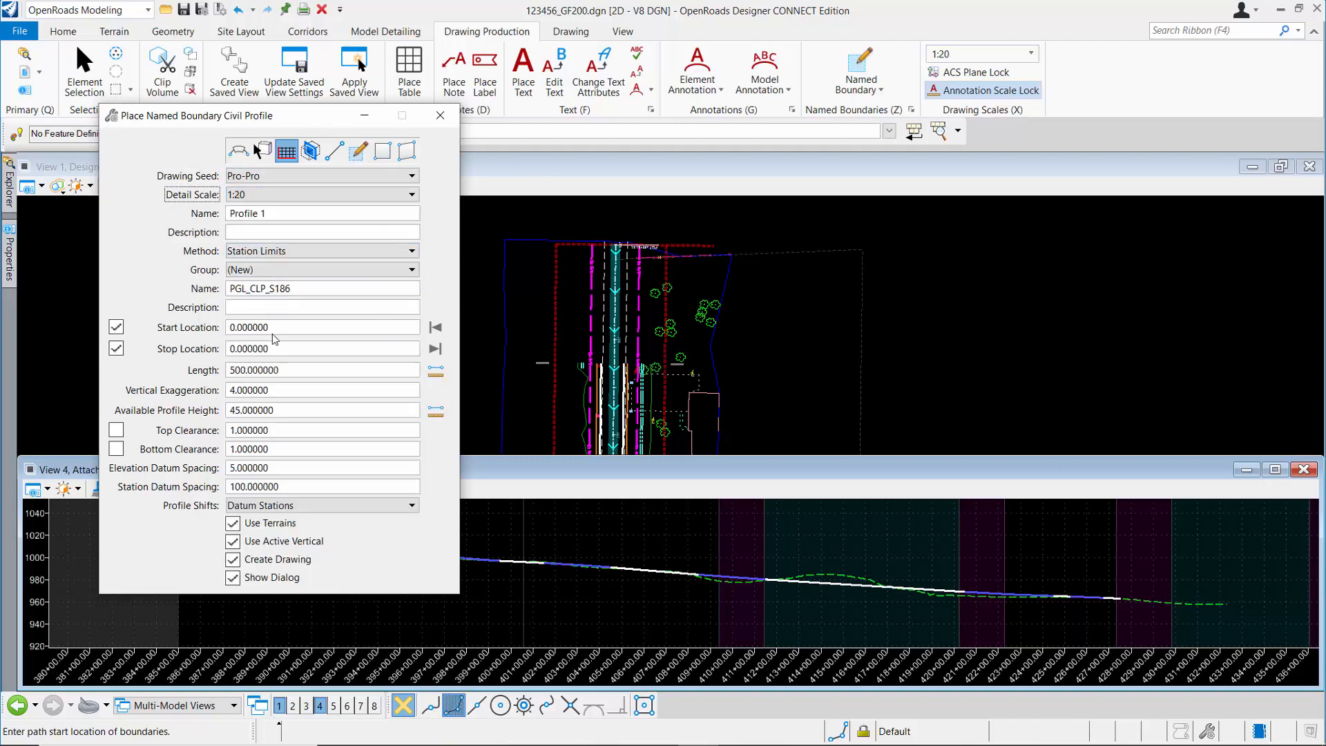
Identify the CLP_S185 profile view, set the stop location to 430+00, and accept the Pro-Pro boundary layout.
{"action": "left_click", "coordinate": [282, 329]}
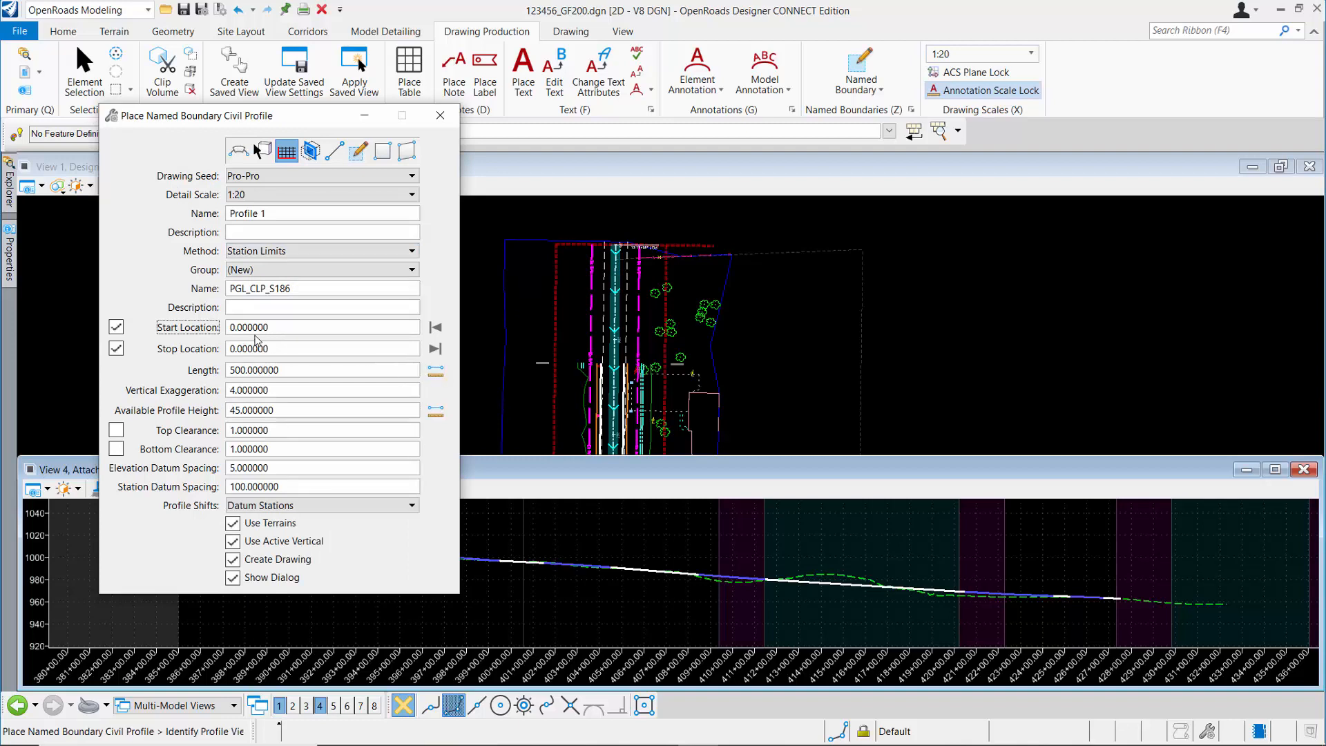
{"action": "left_click", "coordinate": [674, 539]}
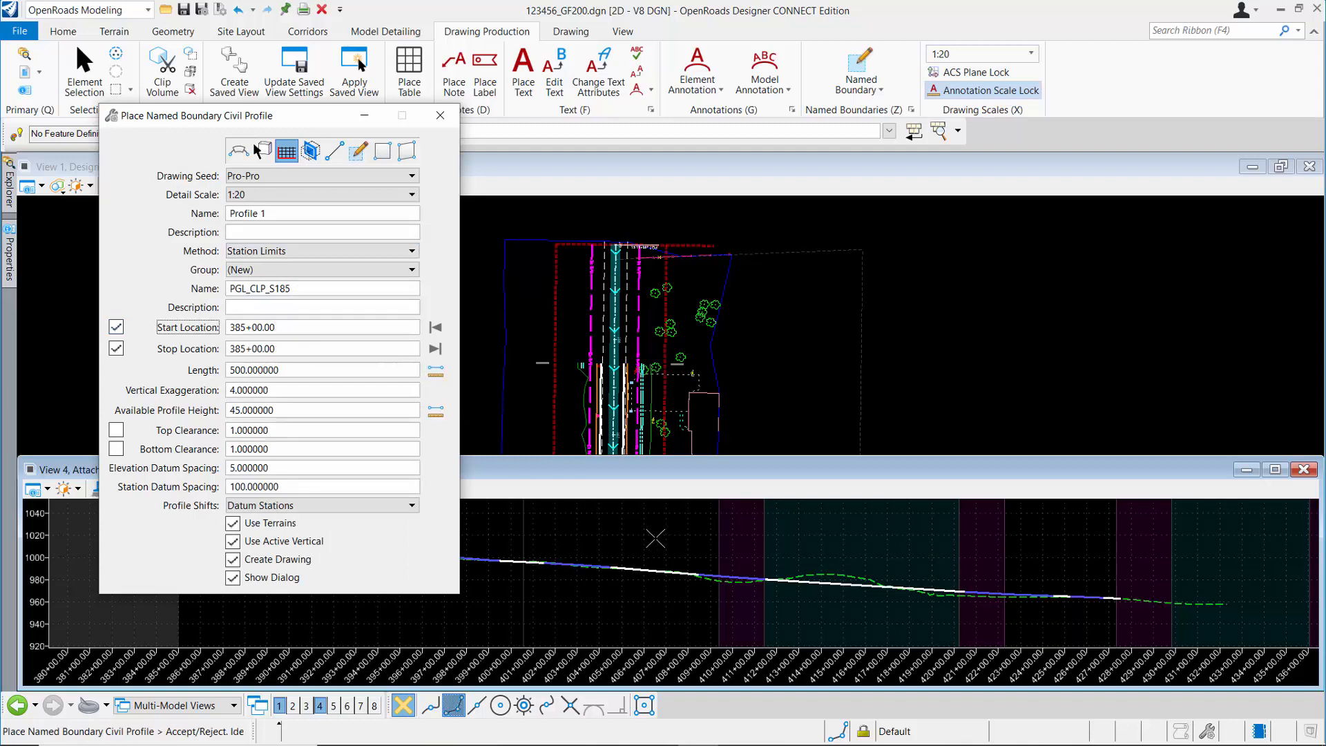
{"action": "left_click_drag", "start_coordinate": [284, 351], "coordinate": [185, 337]}
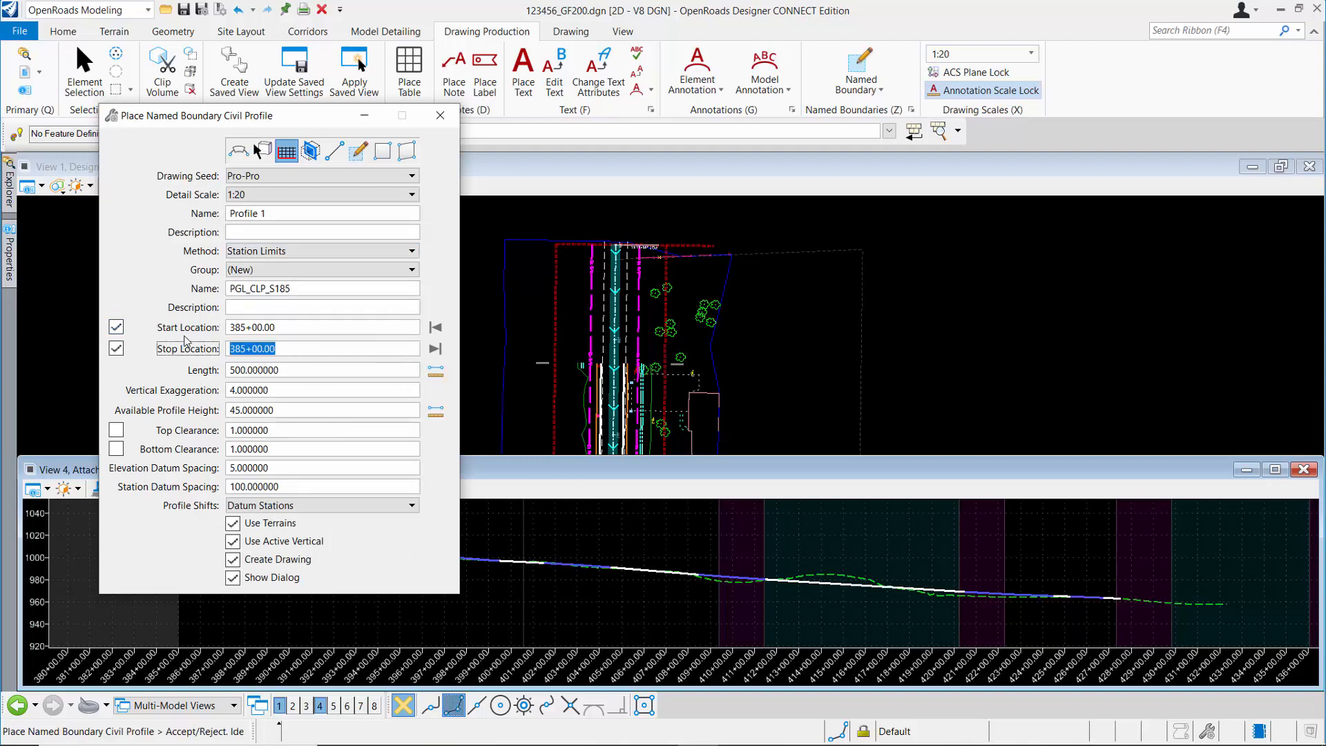
{"action": "type", "text": "430+00.00"}
{"action": "key", "text": "Tab"}
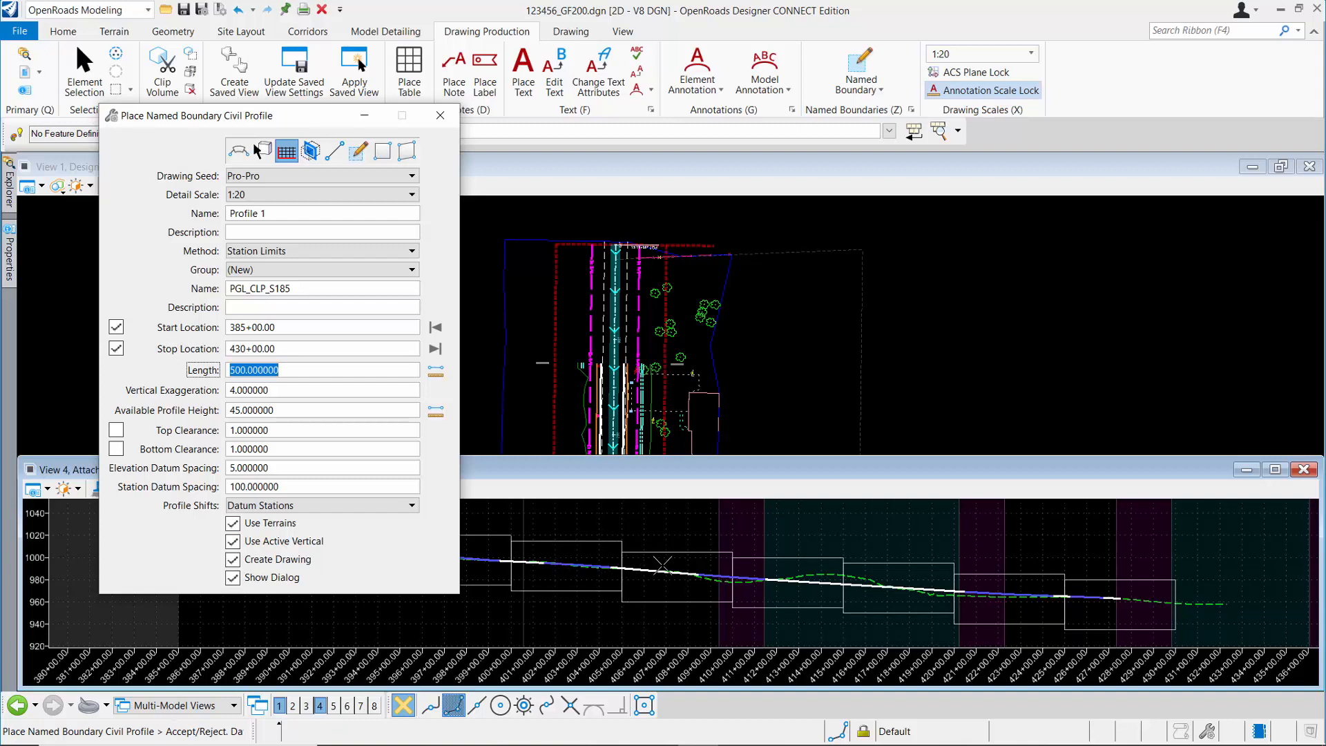
{"action": "left_click", "coordinate": [667, 523]}
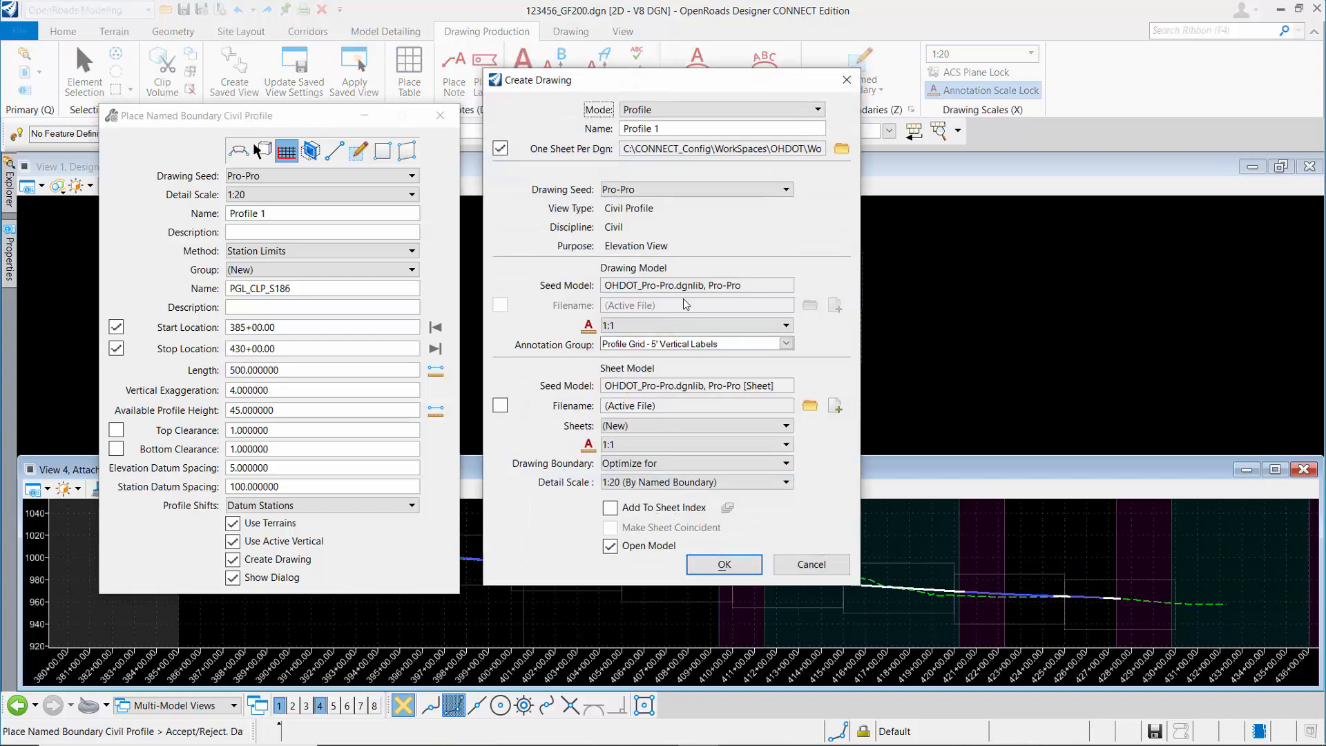
Create the two-profile sheets with the name 123456_GF201 and a drawing model annotation scale of 1:20.
{"action": "key", "text": "Tab"}
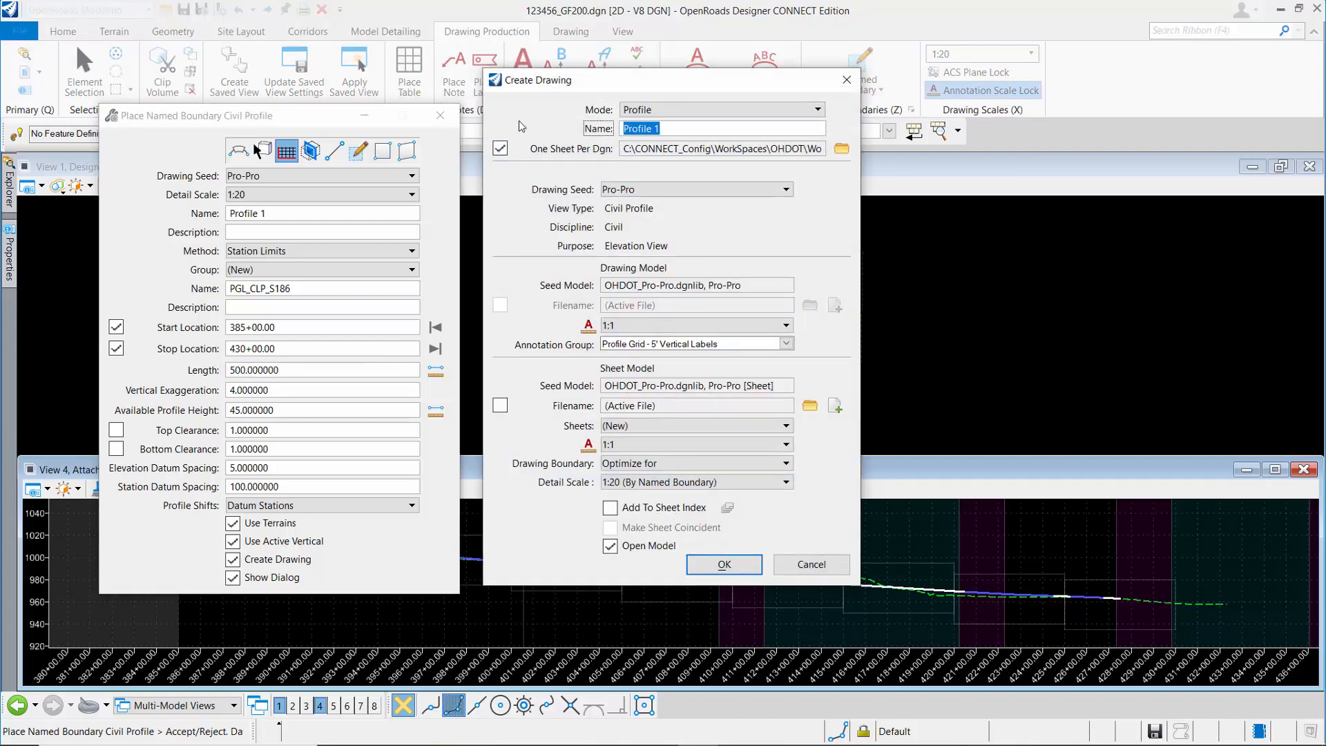
{"action": "type", "text": "123456_GF201"}
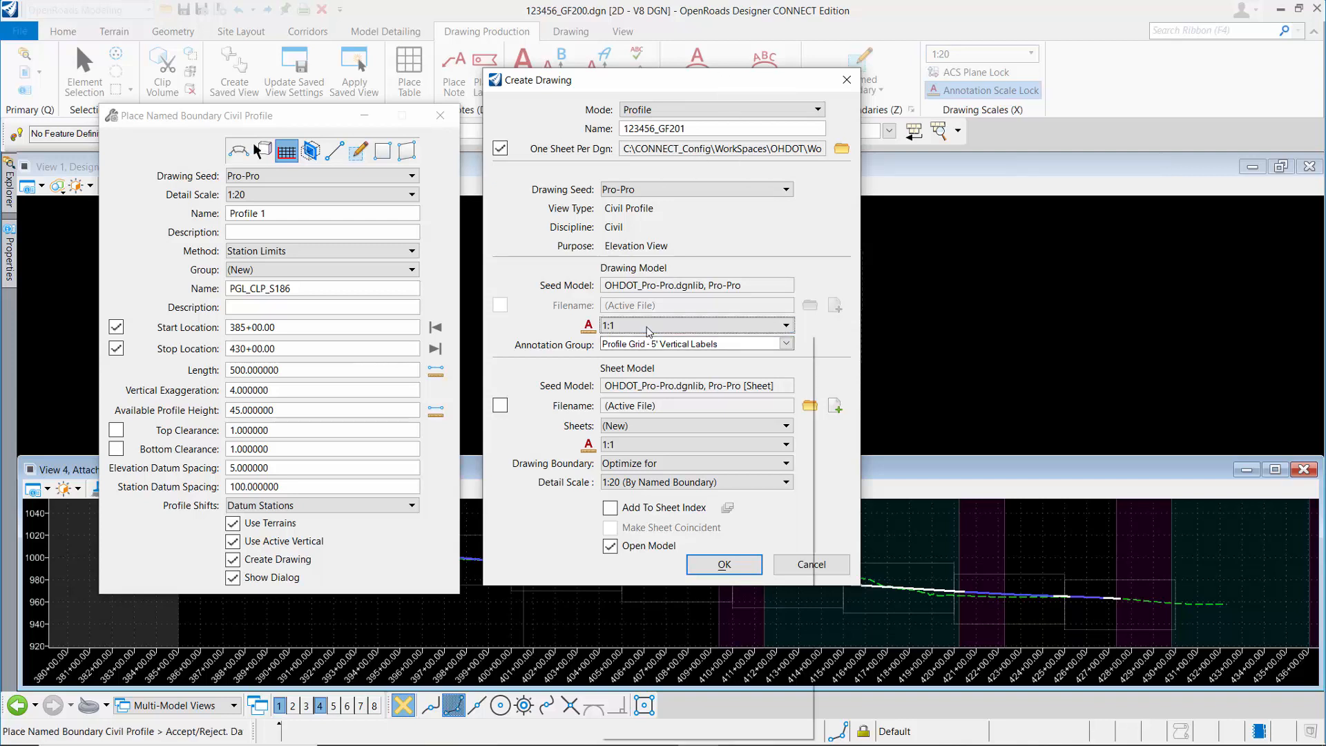
{"action": "left_click", "coordinate": [648, 326]}
{"action": "left_click", "coordinate": [617, 461]}
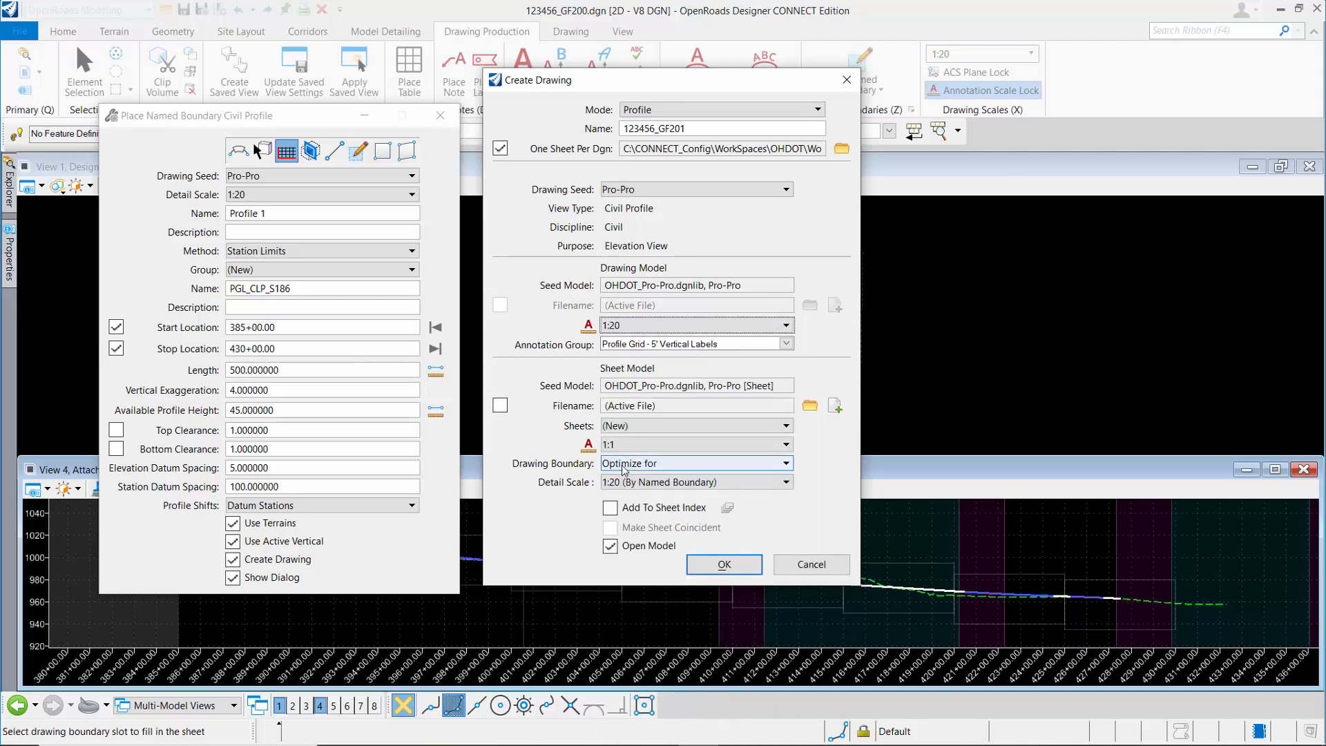
{"action": "left_click", "coordinate": [723, 564]}
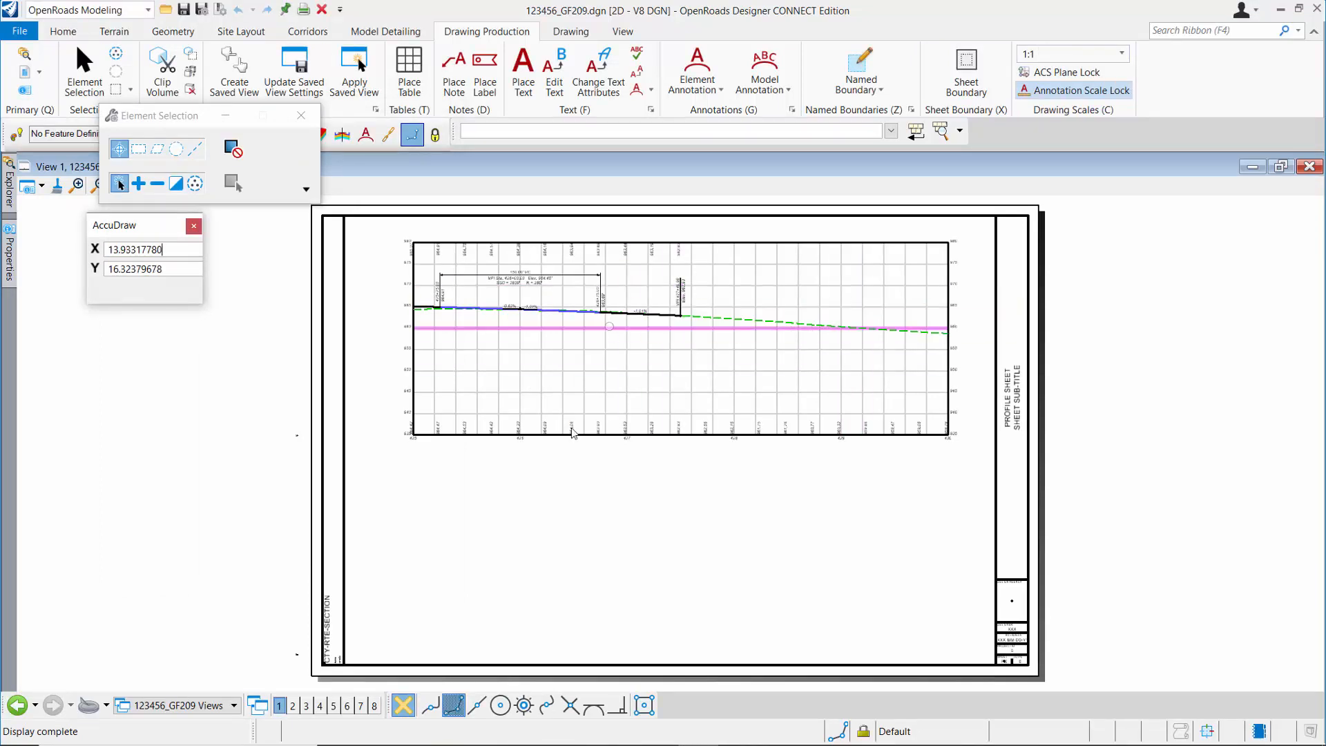
Open the sheet file 123456_GF201.dgn and switch to its 123456_GF201 [Drawing] model.
{"action": "left_click", "coordinate": [18, 31]}
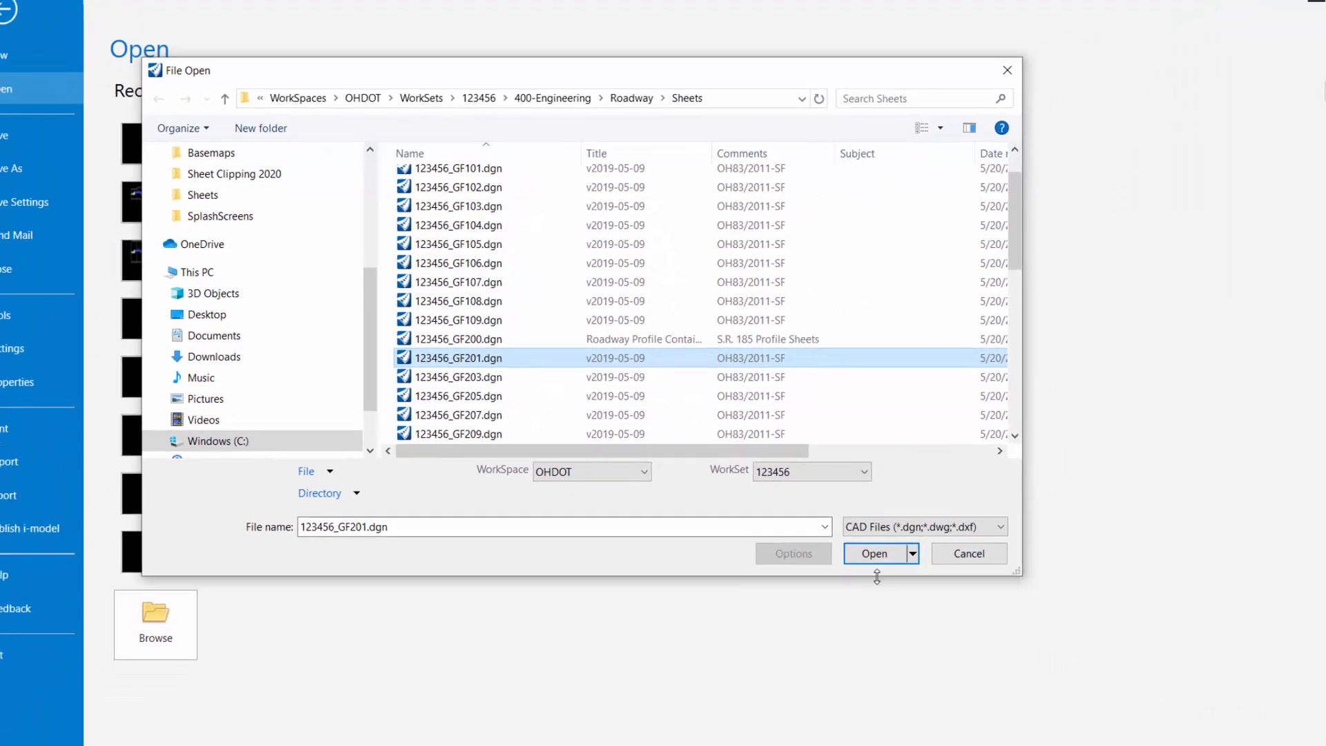
{"action": "left_click", "coordinate": [1075, 691]}
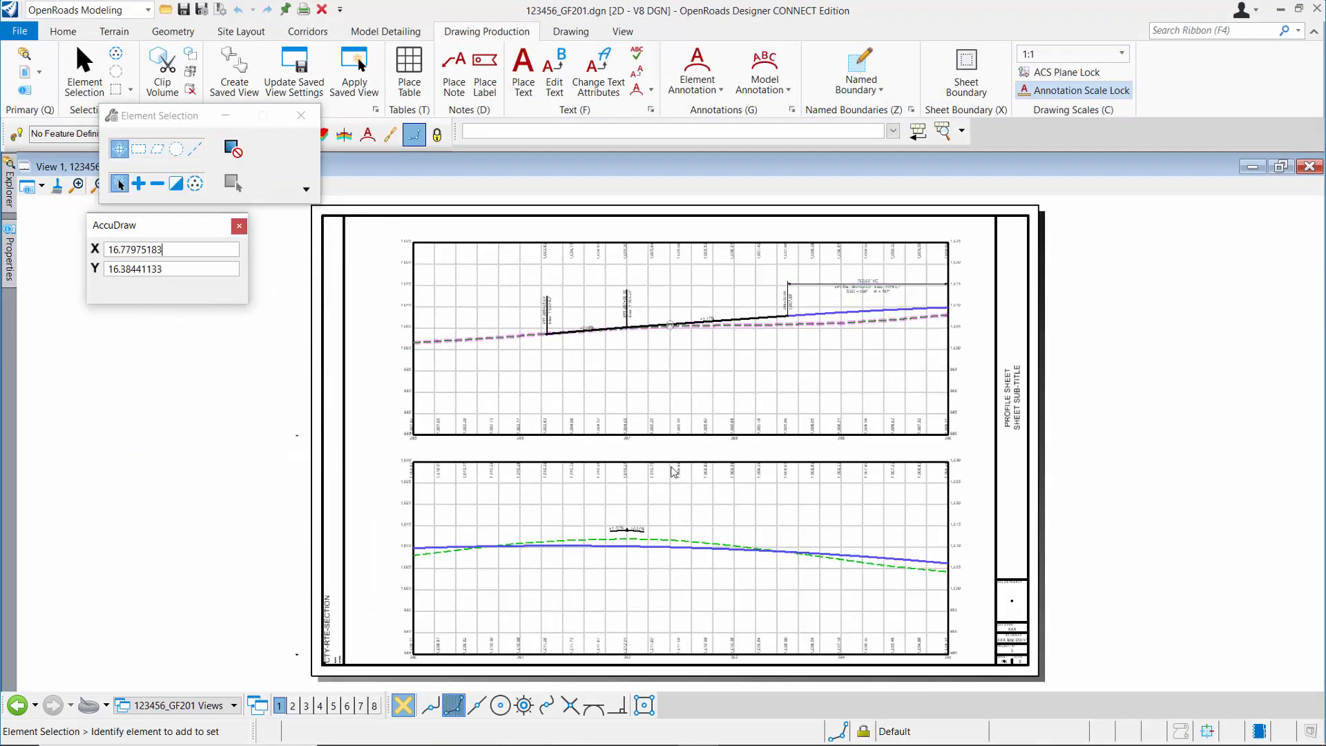
{"action": "left_click", "coordinate": [166, 705]}
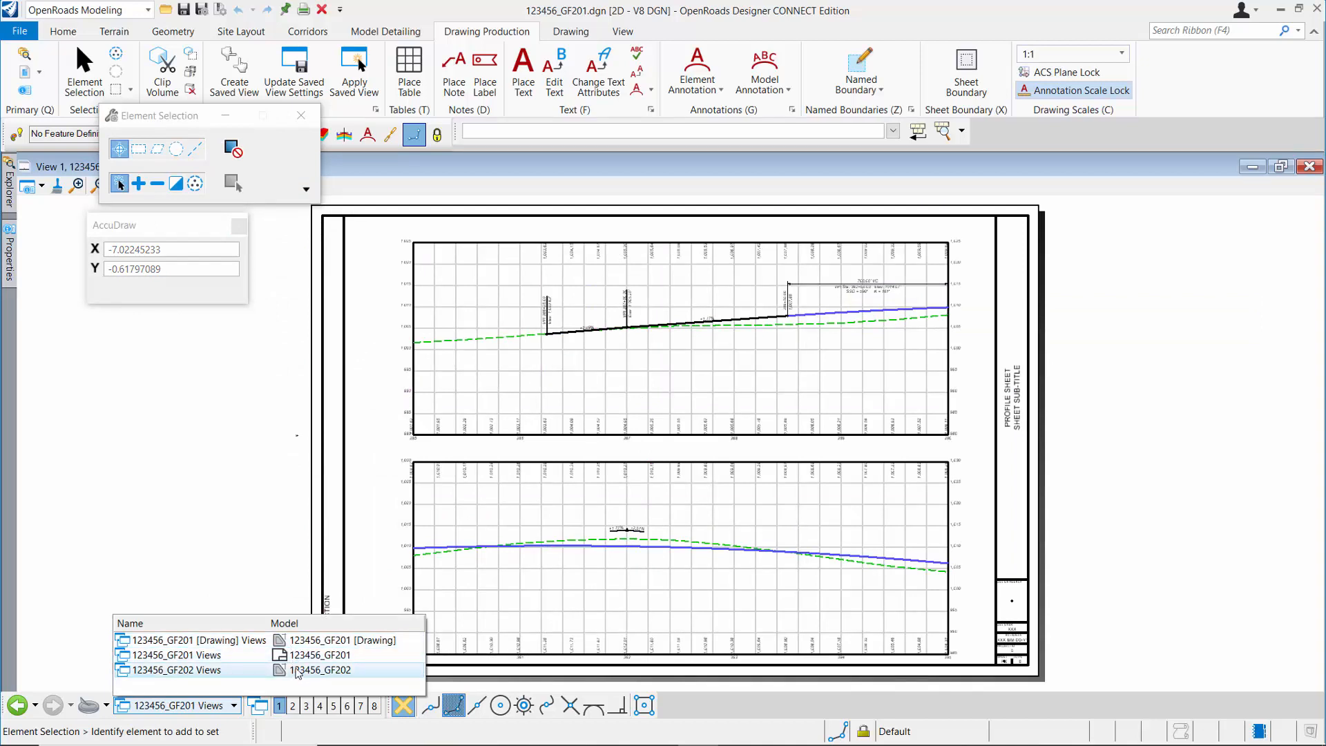
{"action": "left_click", "coordinate": [325, 640]}
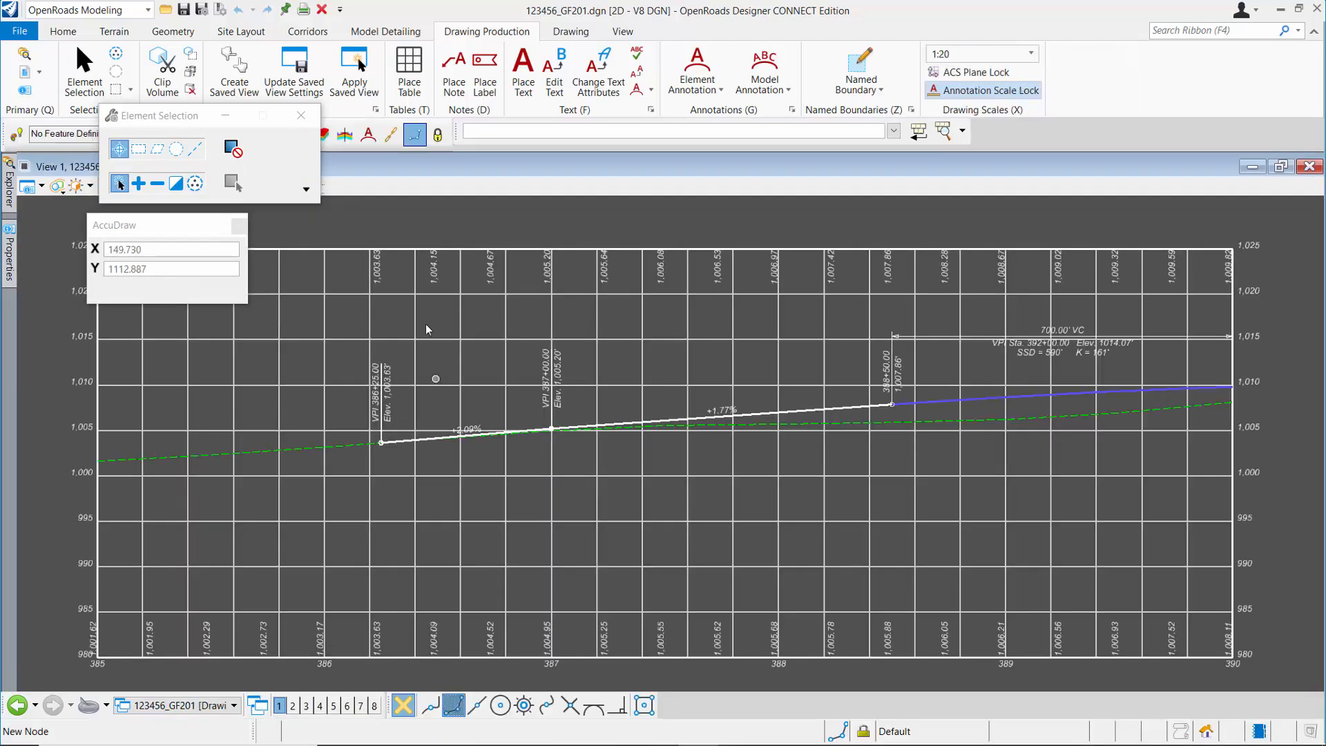